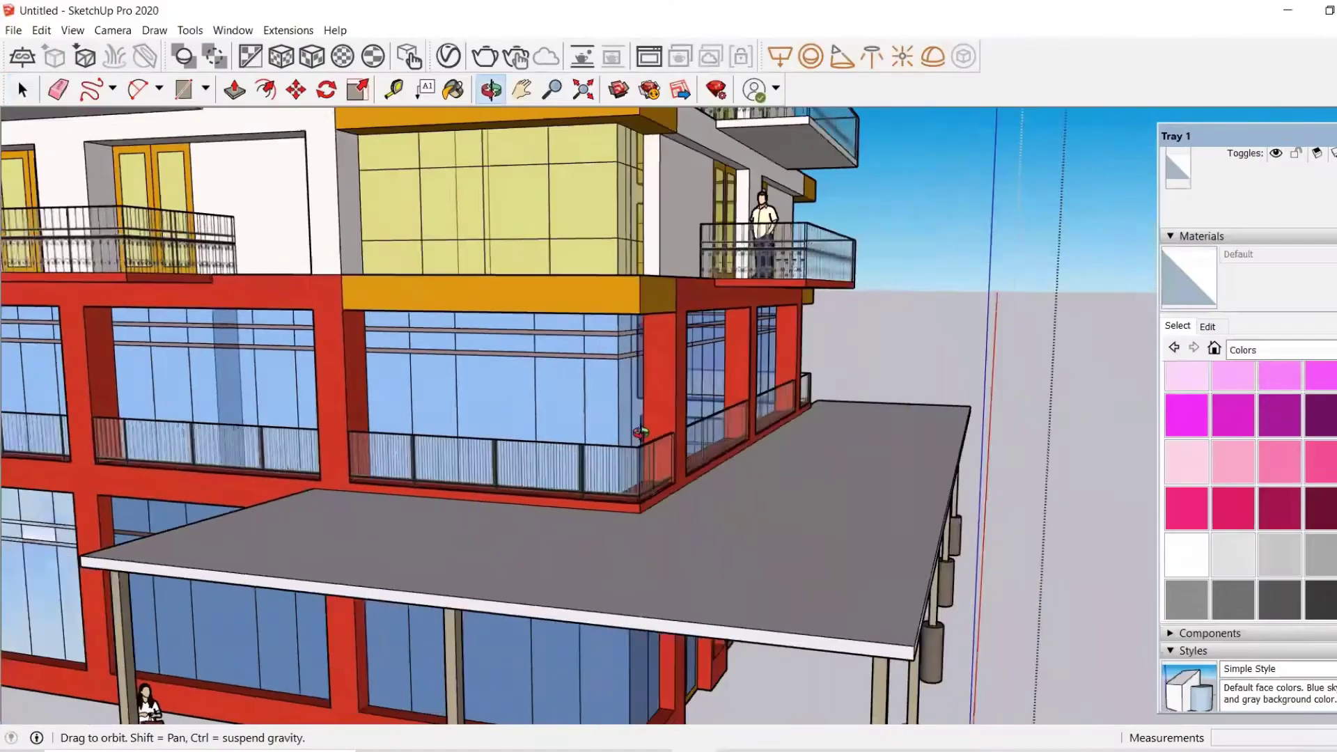
Orbit out from the canopy to an elevated front view of the whole commercial building.
mouse_move(641, 433)
middle_down()
mouse_move(692, 442)
mouse_move(670, 536)
middle_up()
scroll(693, 443, down, 5)
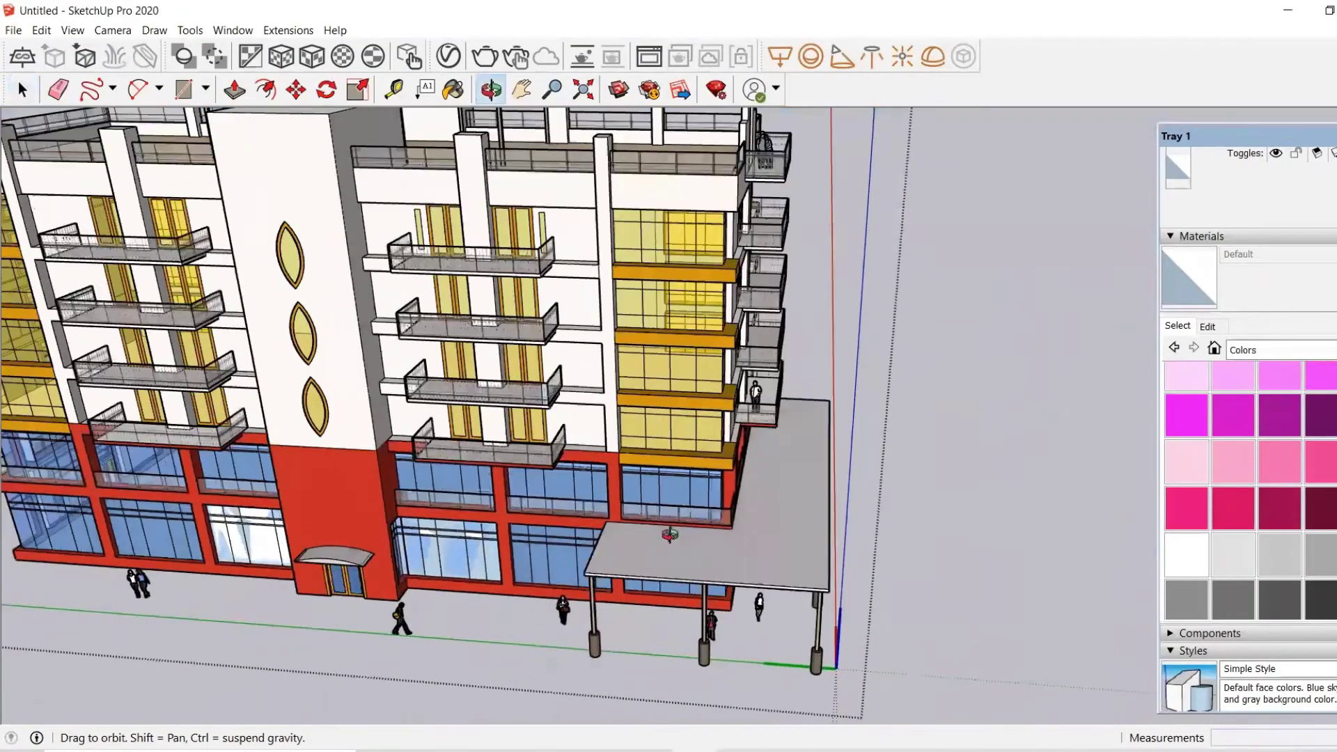
scroll(670, 535, down, 5)
mouse_move(1071, 332)
middle_down()
mouse_move(993, 335)
mouse_move(979, 303)
mouse_move(534, 264)
middle_up()
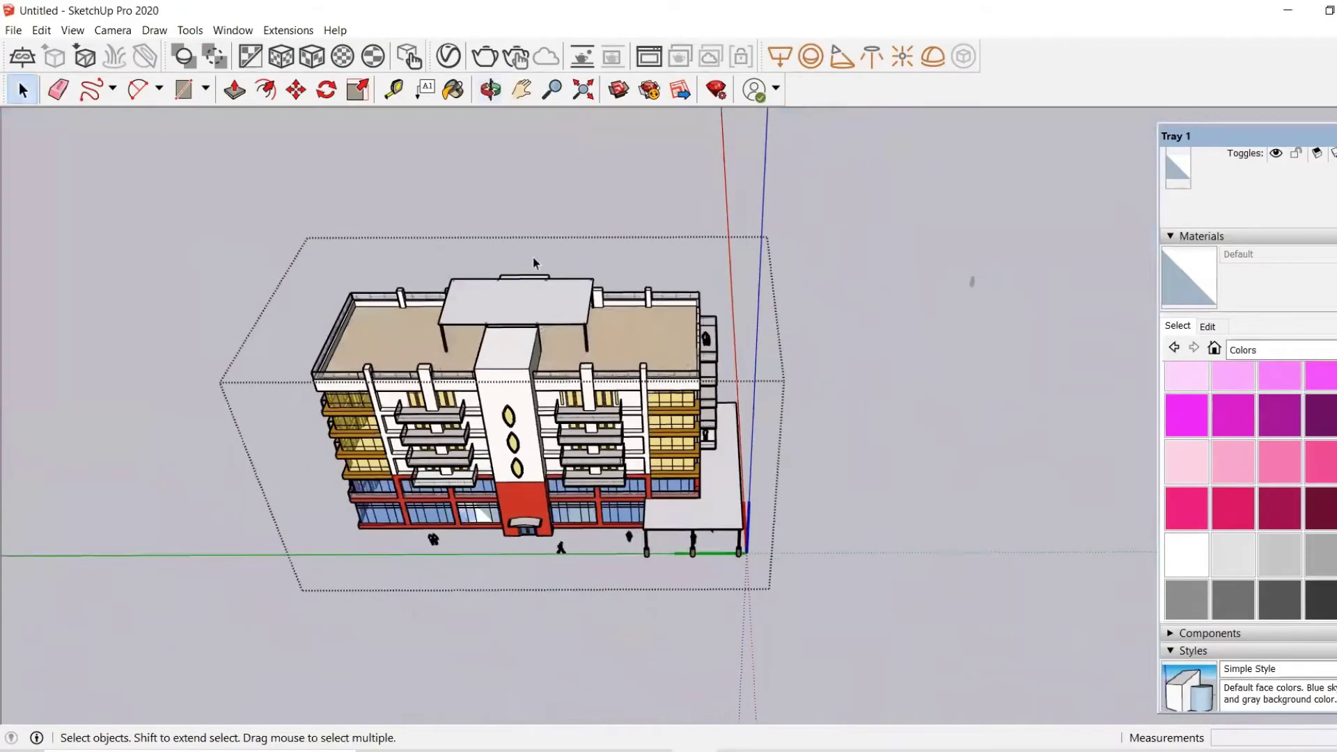
Replace the 3D Warehouse search text with 'solar panels' and run the search.
click(620, 92)
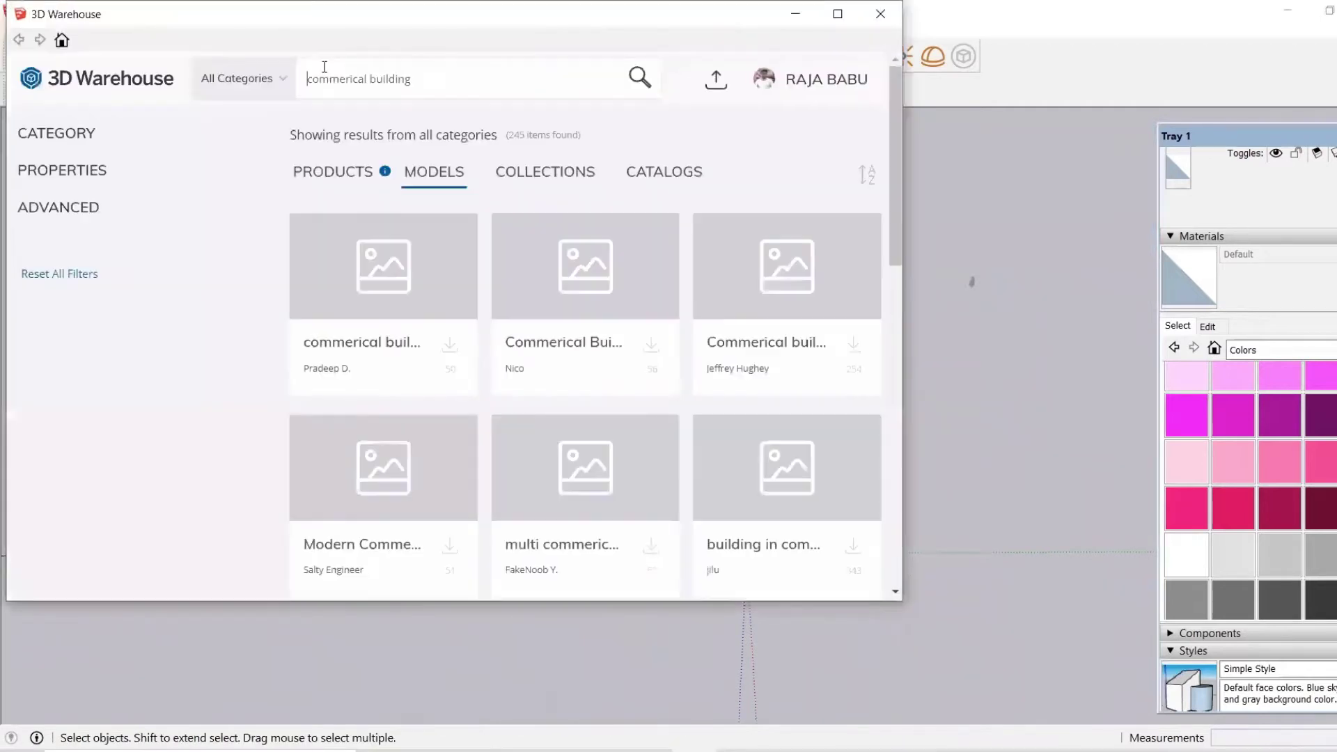
drag(428, 88, 299, 90)
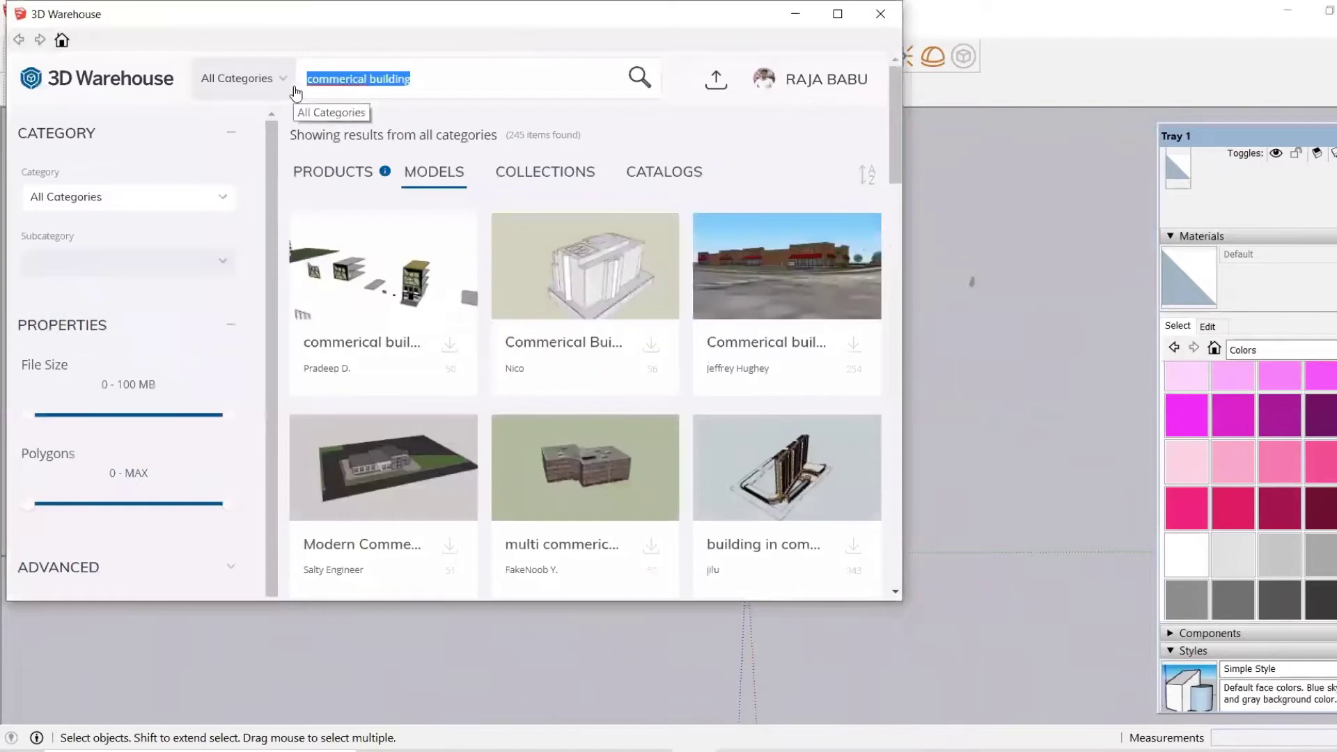
text(solar pan)
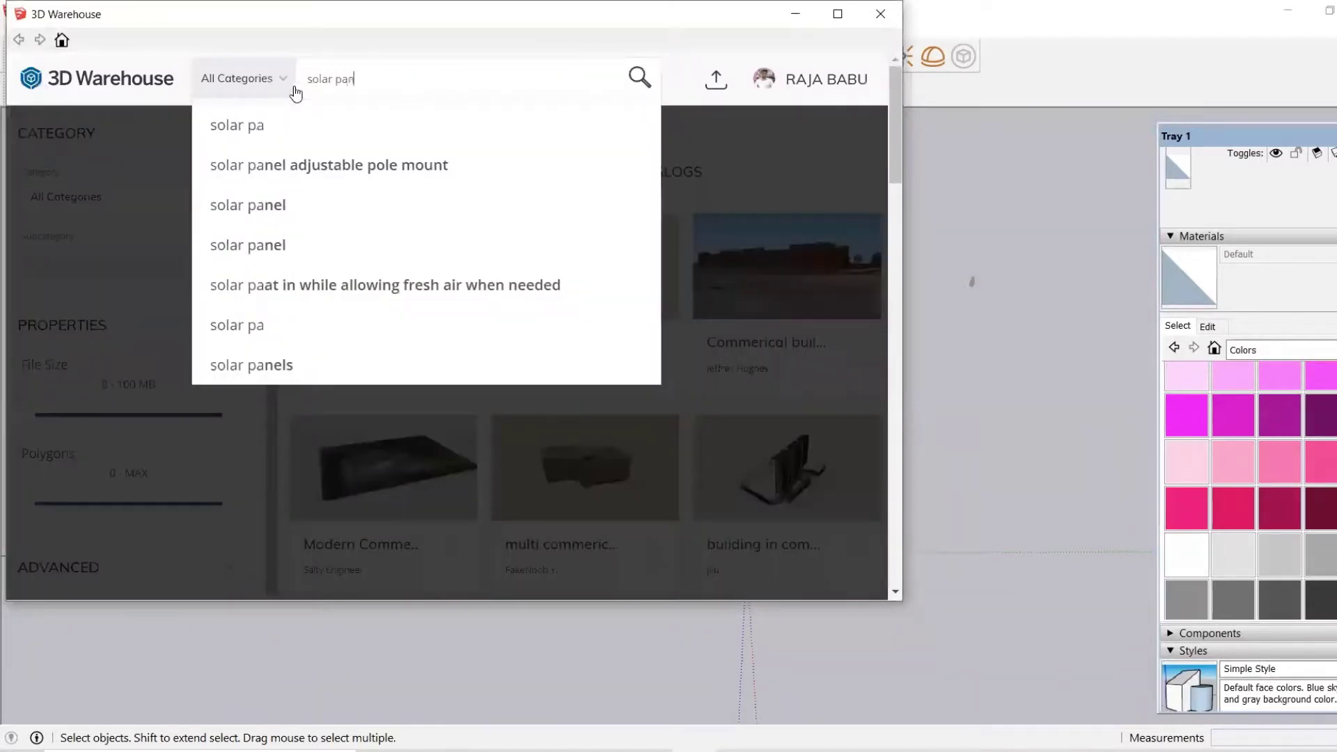
text(er)
key(BackSpace)
text(l)
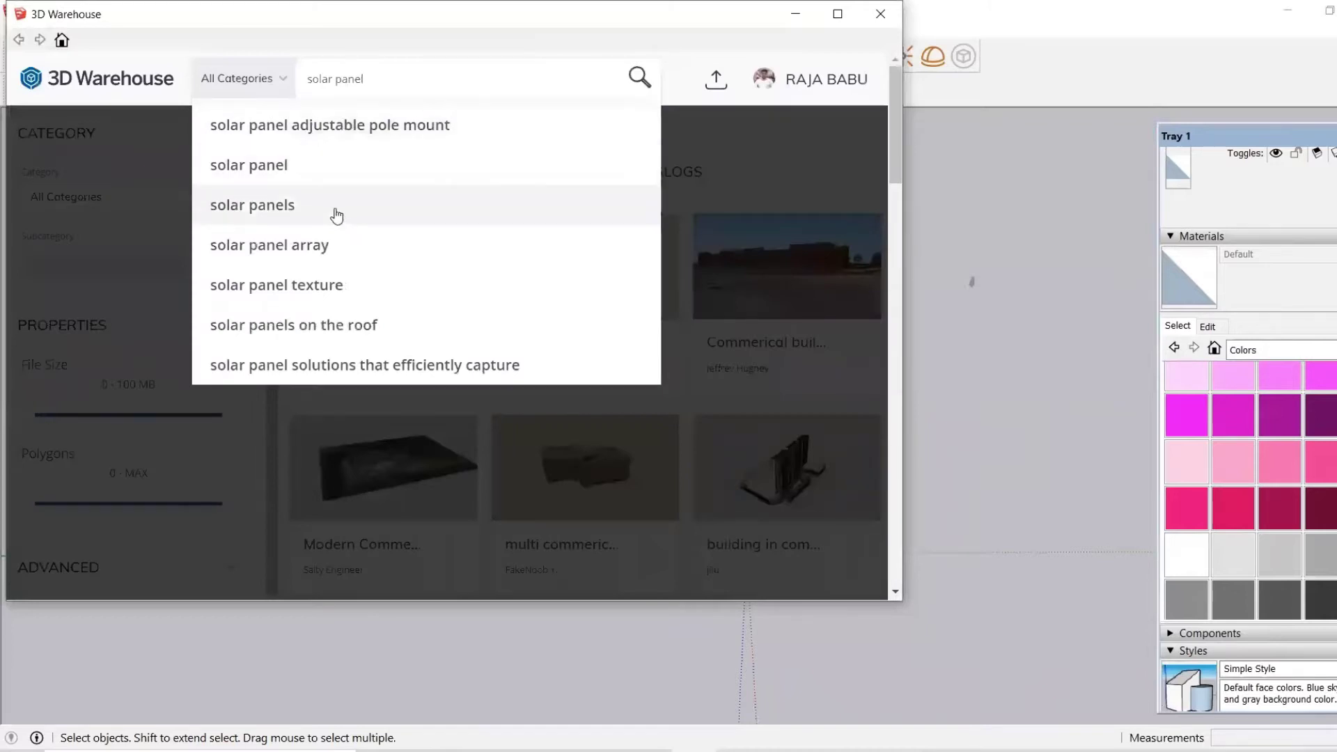
key(Return)
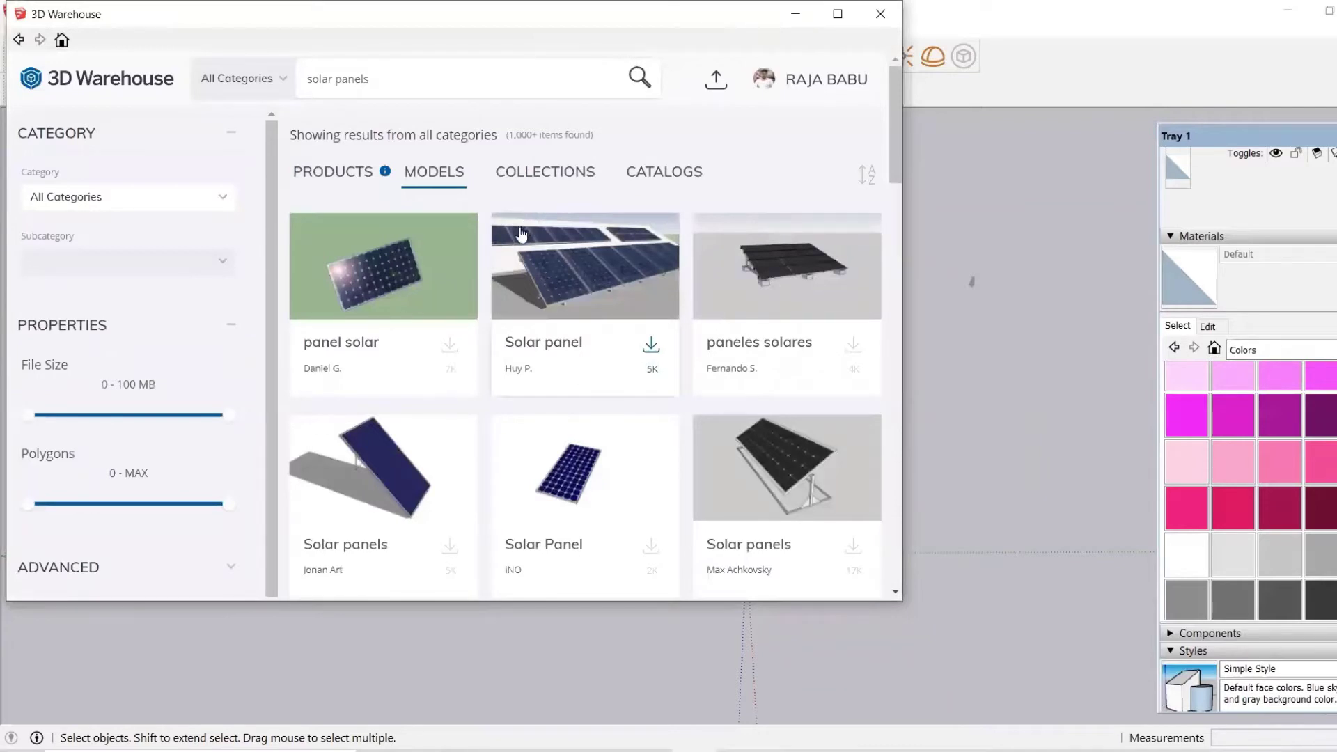
scroll(535, 459, down, 2)
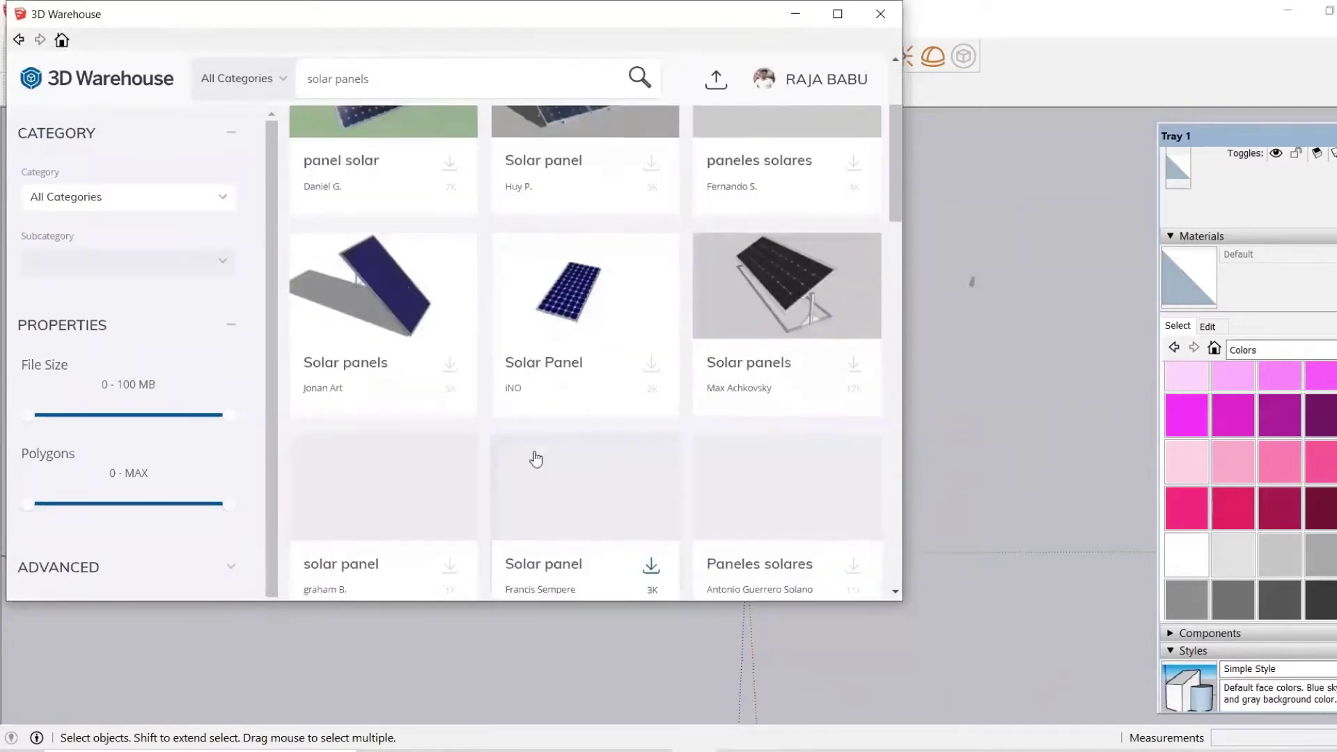
scroll(555, 469, down, 4)
scroll(554, 469, up, 2)
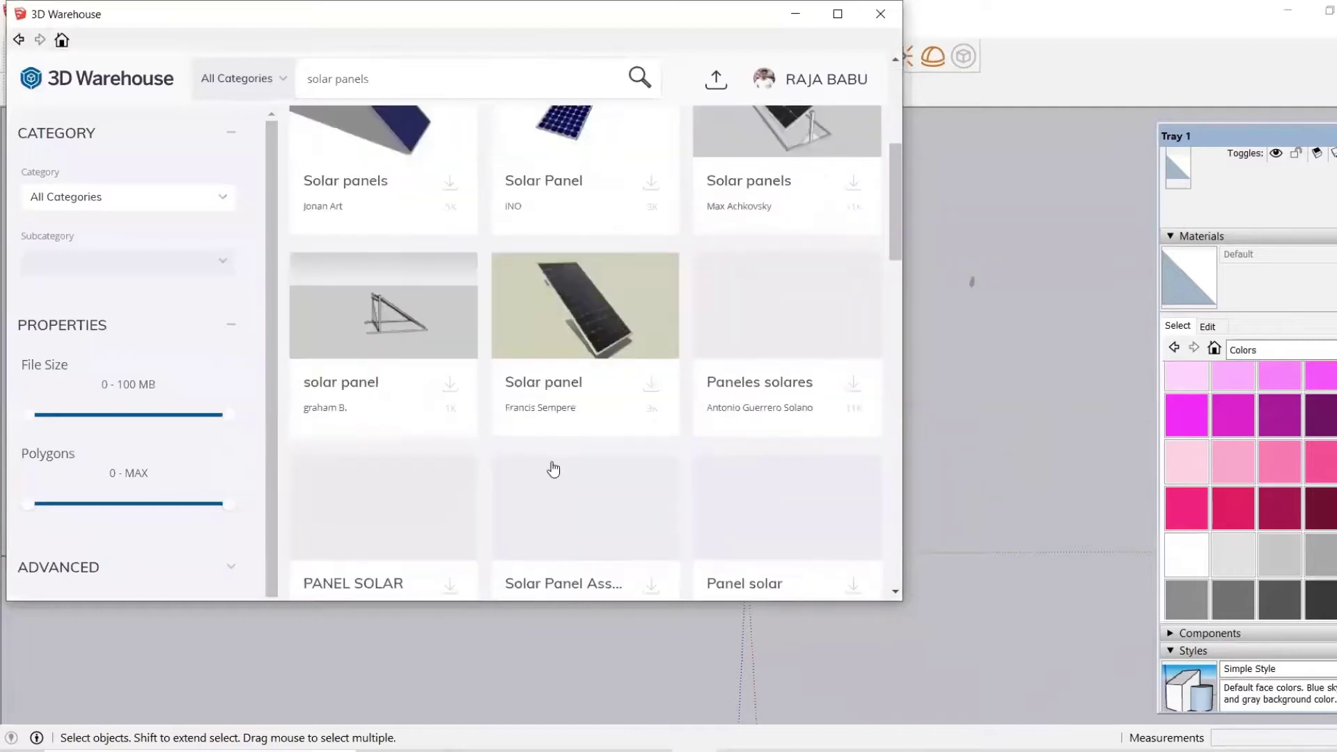
scroll(555, 469, up, 4)
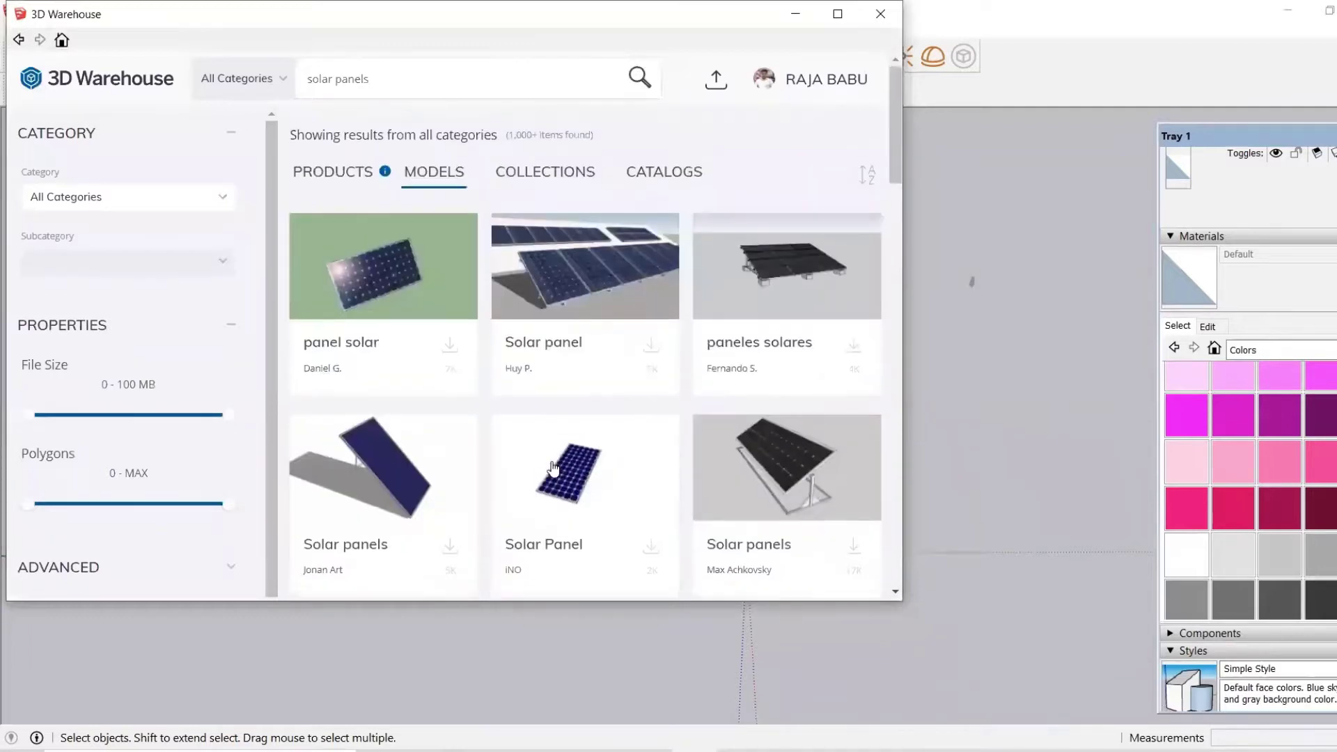
Download the 'Solar panel' model and load it directly into the current model.
click(594, 301)
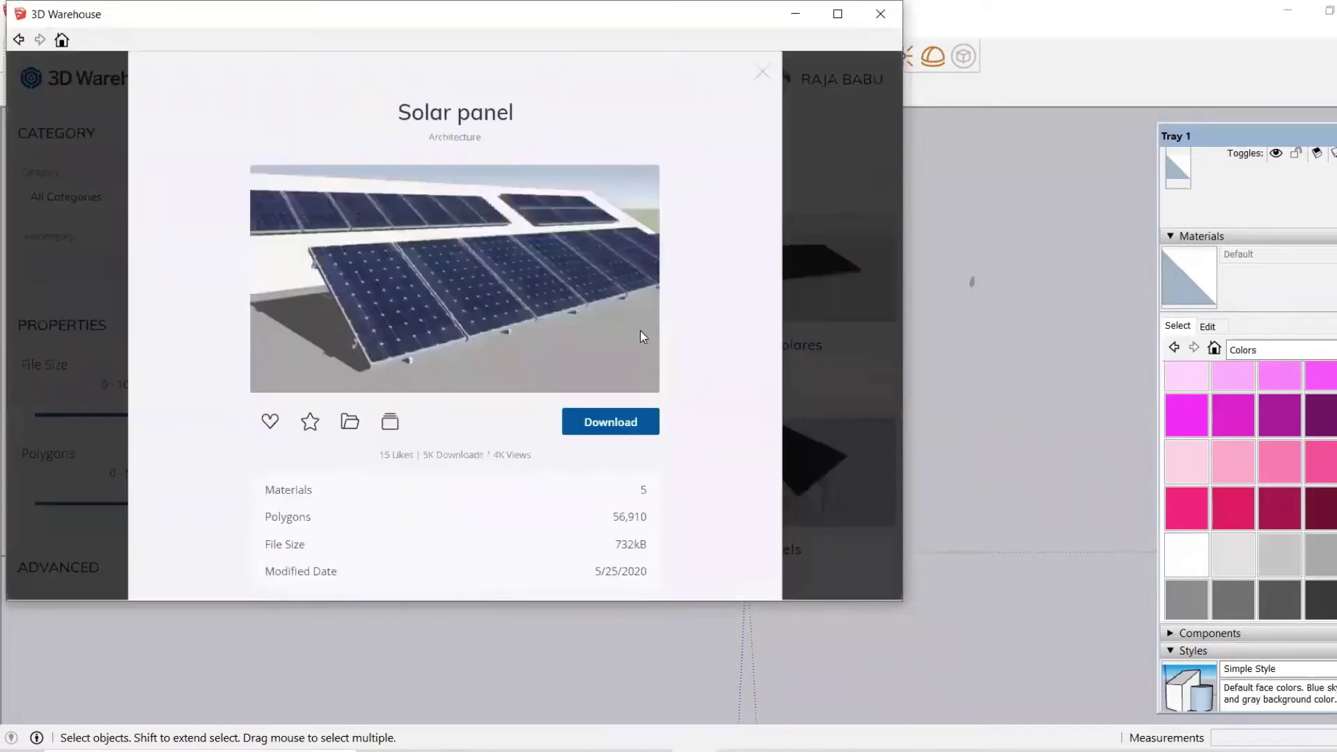
click(608, 434)
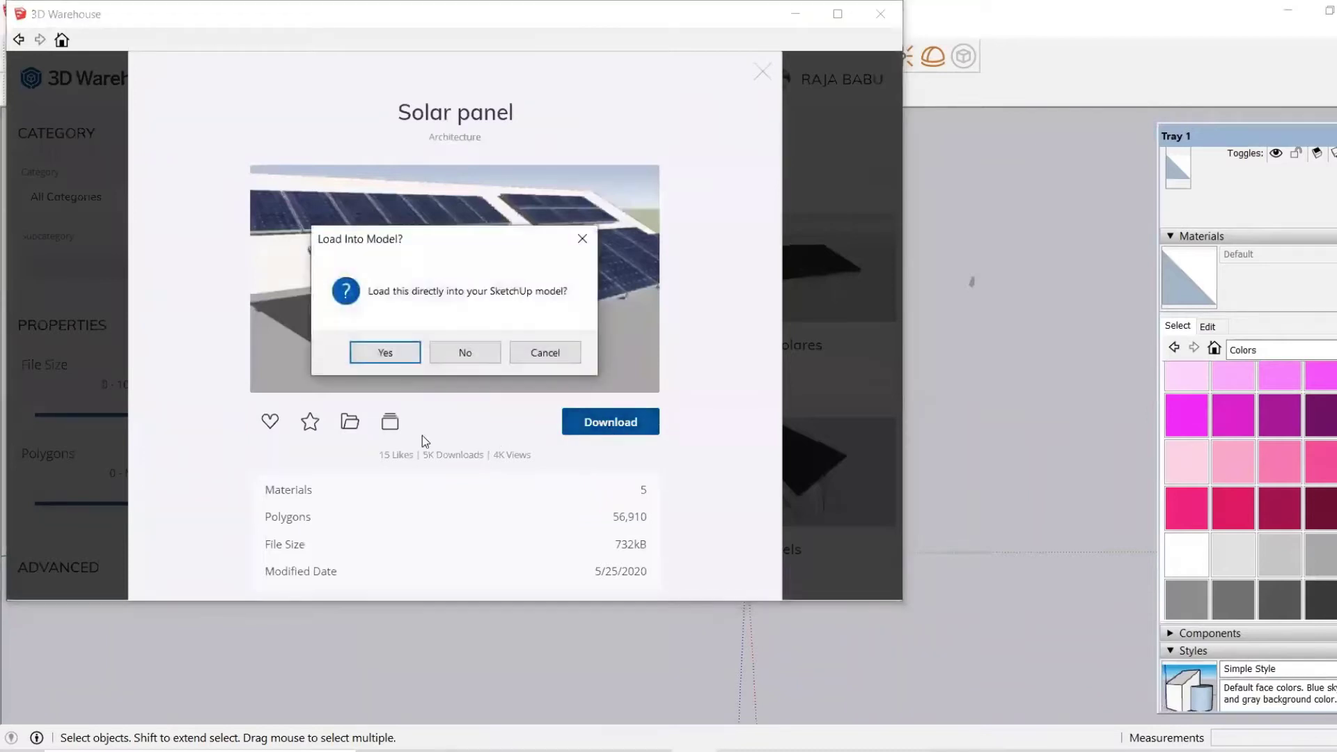
click(382, 355)
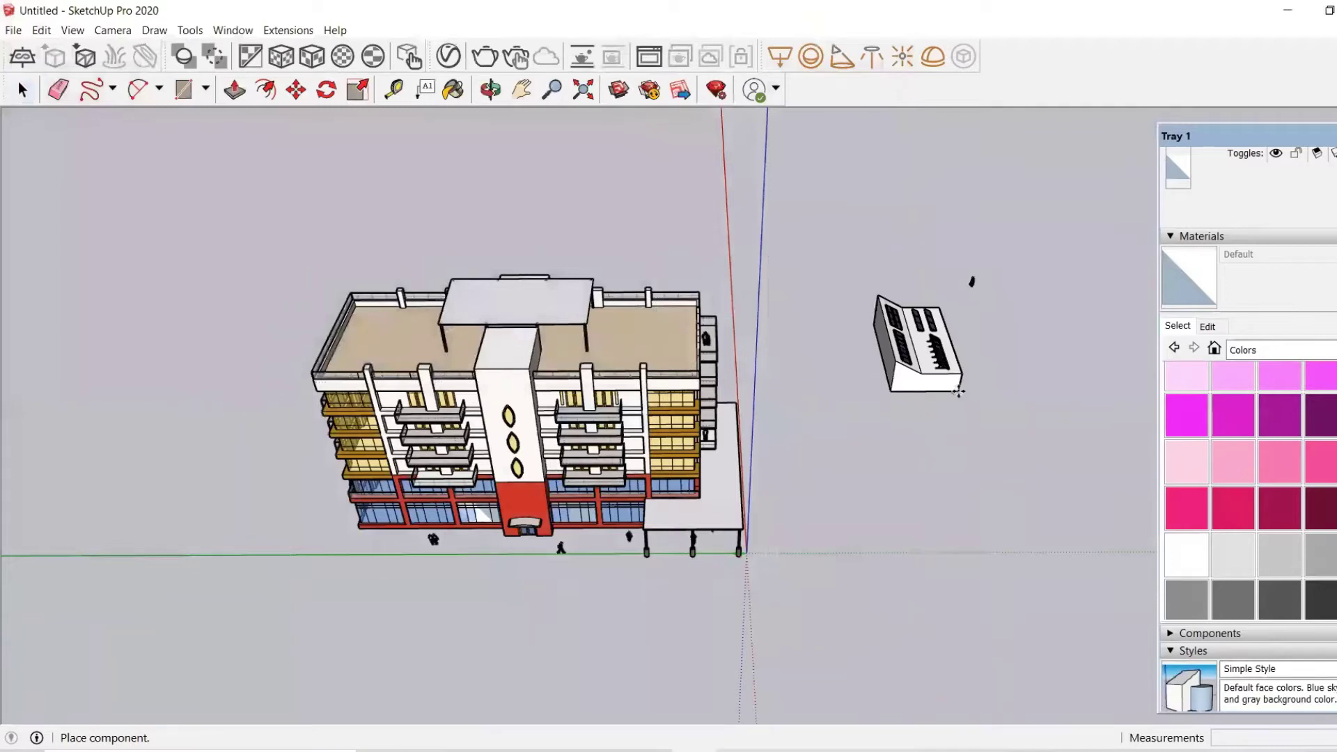
Place the Solar panel component beside the building and inspect its individual panels.
click(1039, 391)
mouse_move(1038, 391)
middle_down()
mouse_move(1085, 530)
mouse_move(997, 597)
middle_up()
key(space)
double_click(786, 604)
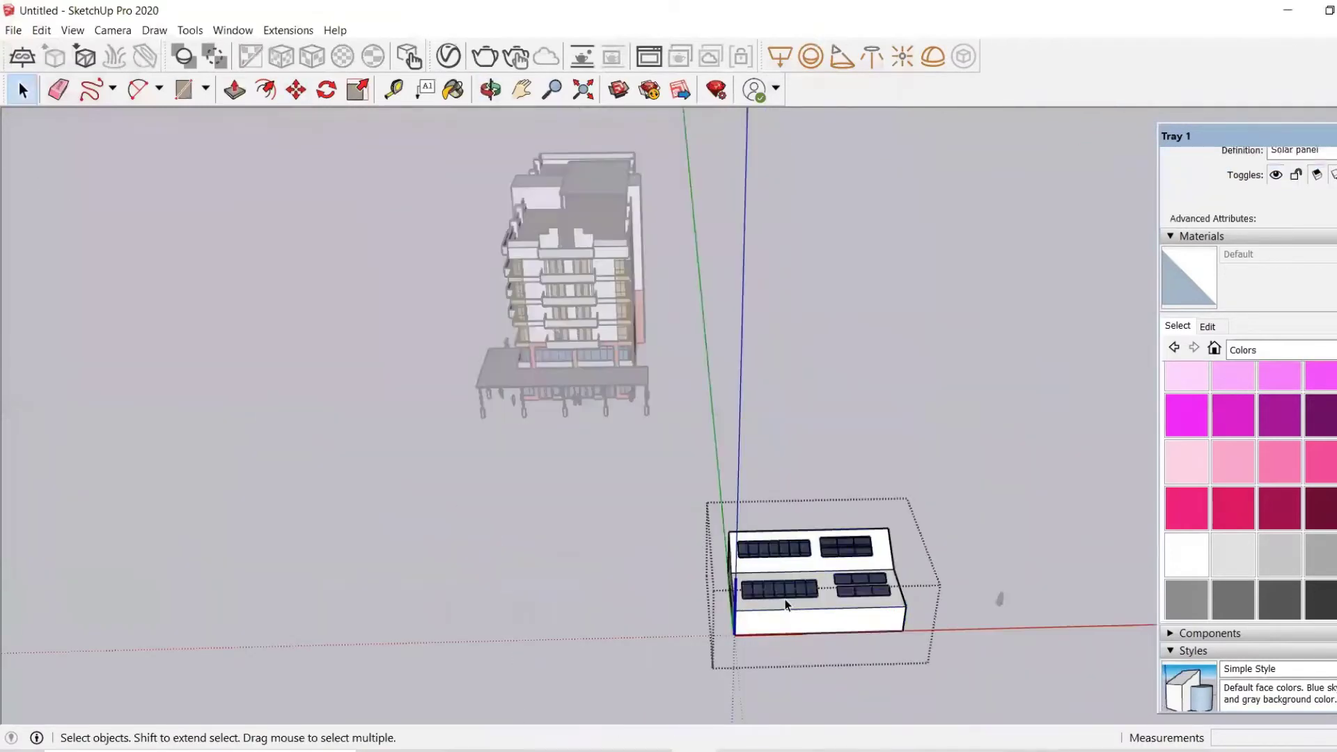
scroll(768, 585, up, 2)
scroll(761, 569, up, 3)
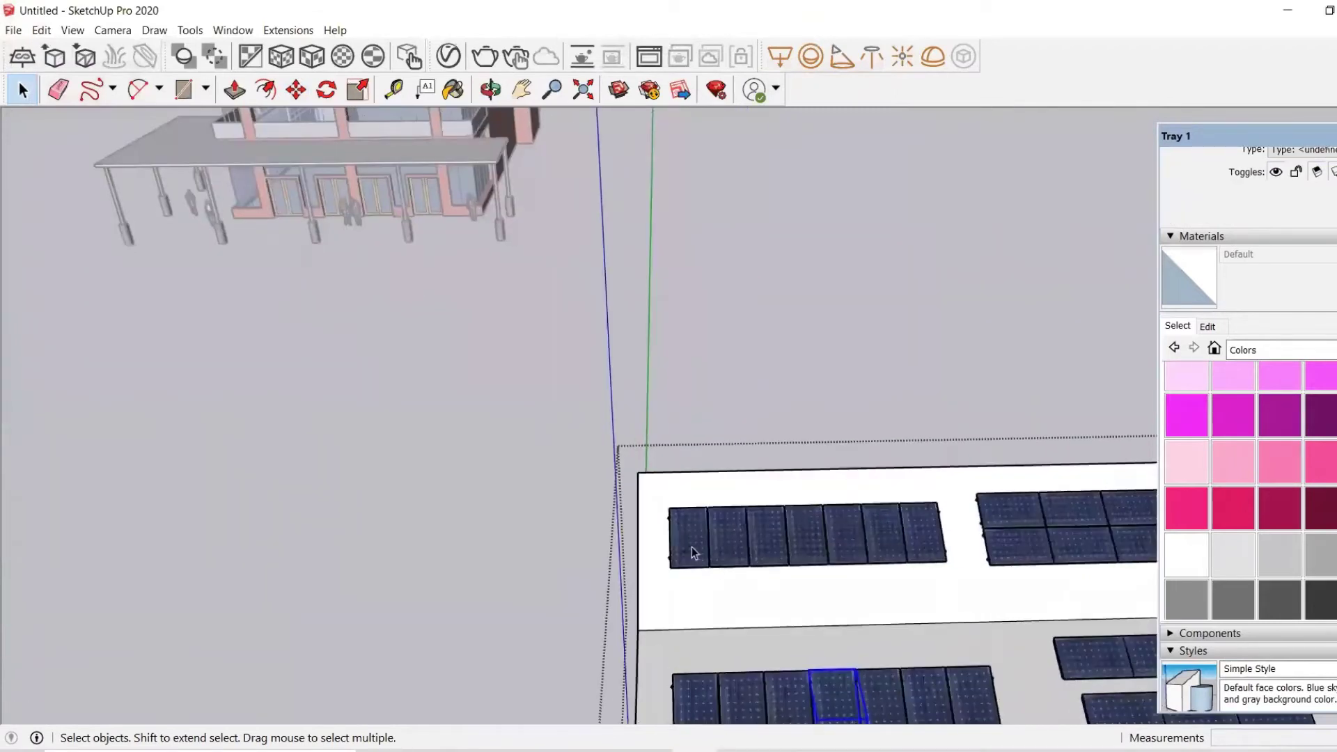
click(690, 547)
scroll(709, 547, down, 2)
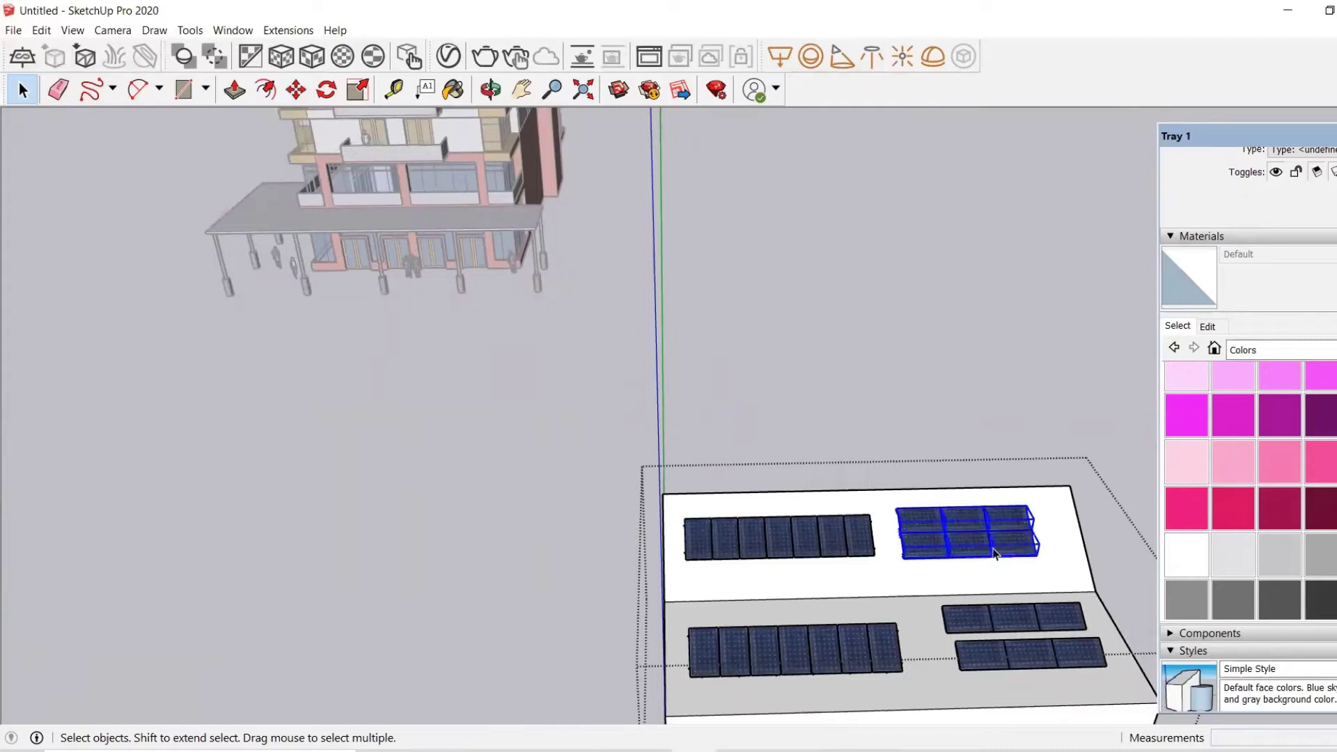
scroll(770, 422, down, 3)
scroll(767, 422, down, 3)
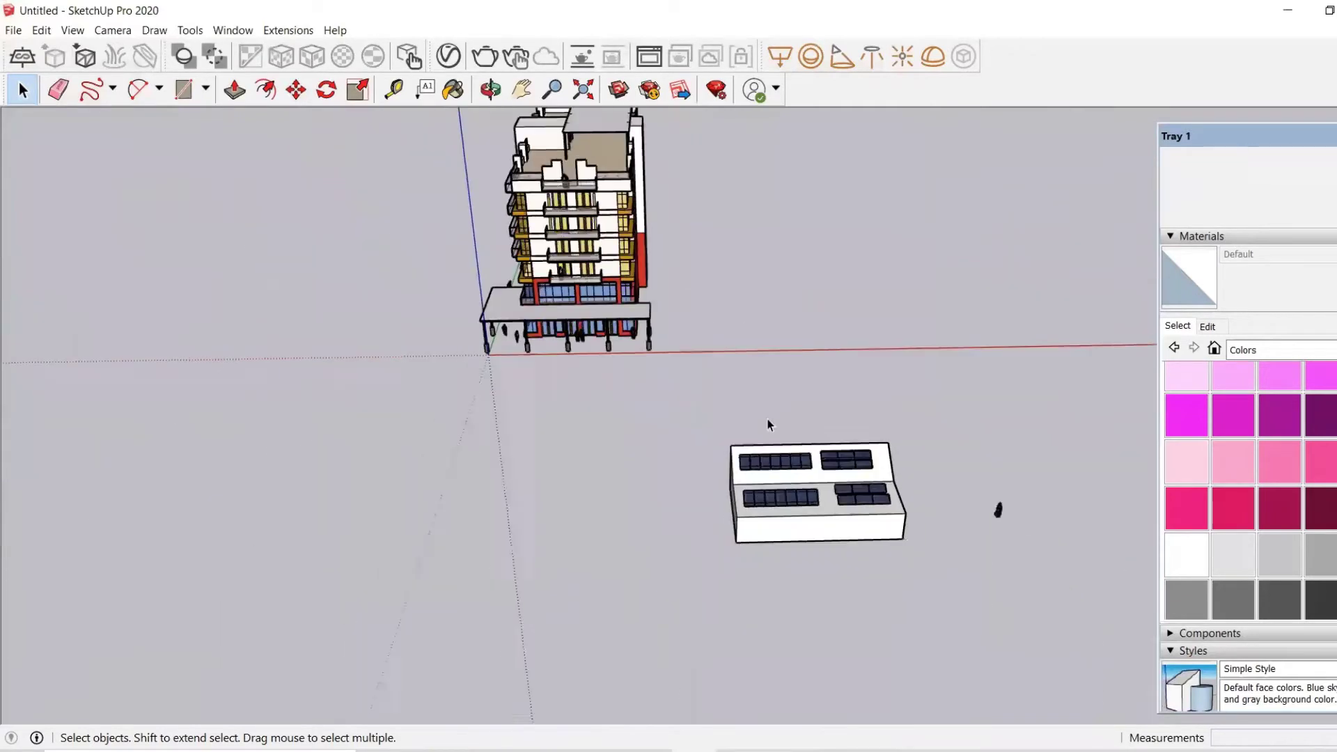
scroll(701, 472, down, 1)
middle_drag(702, 470, 850, 514)
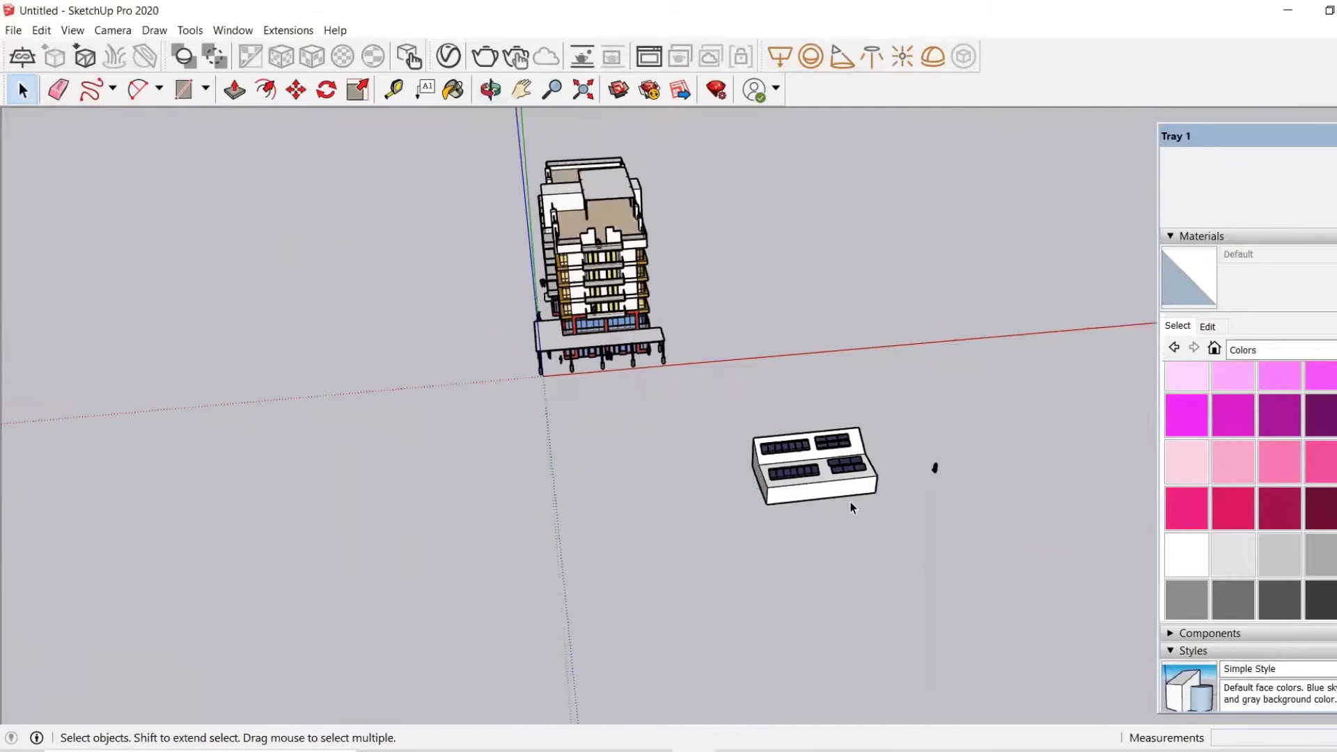
Rotate the Solar panel component 90° about a pivot on the ground plane.
click(834, 499)
key(q)
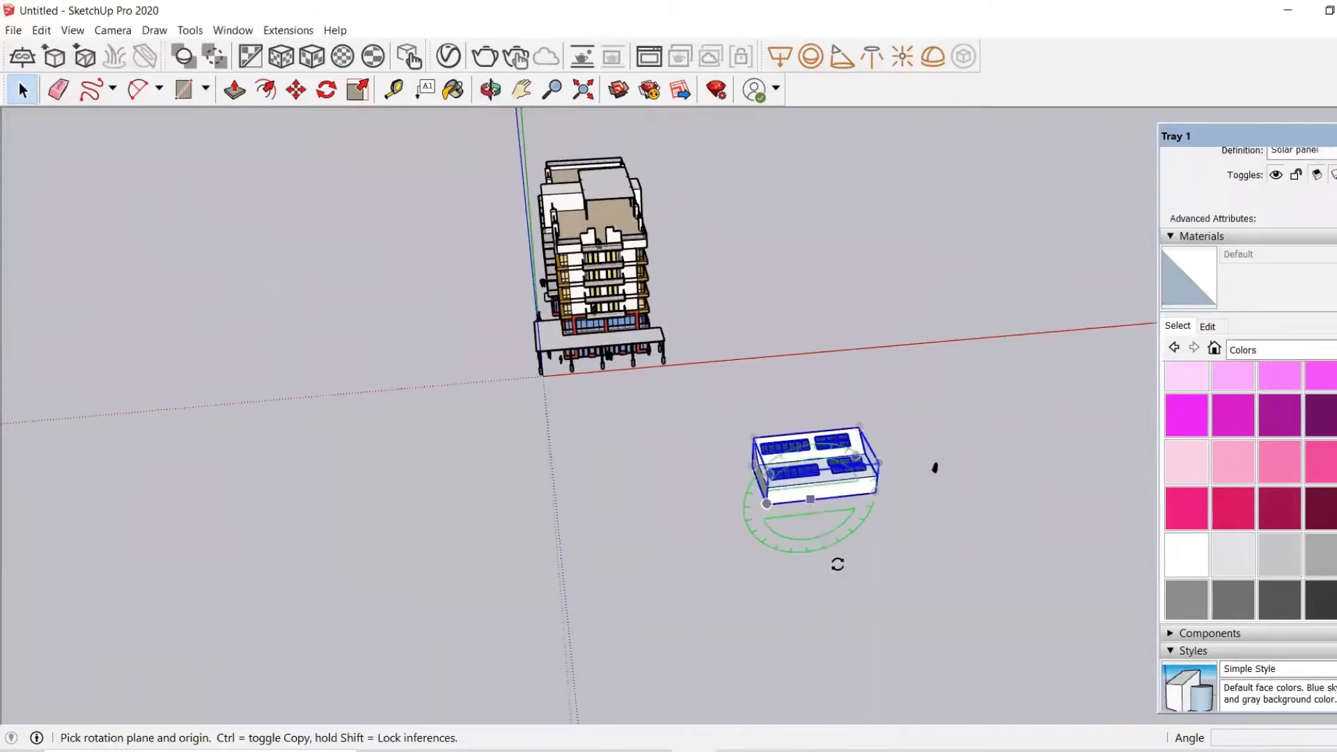
drag(837, 561, 975, 556)
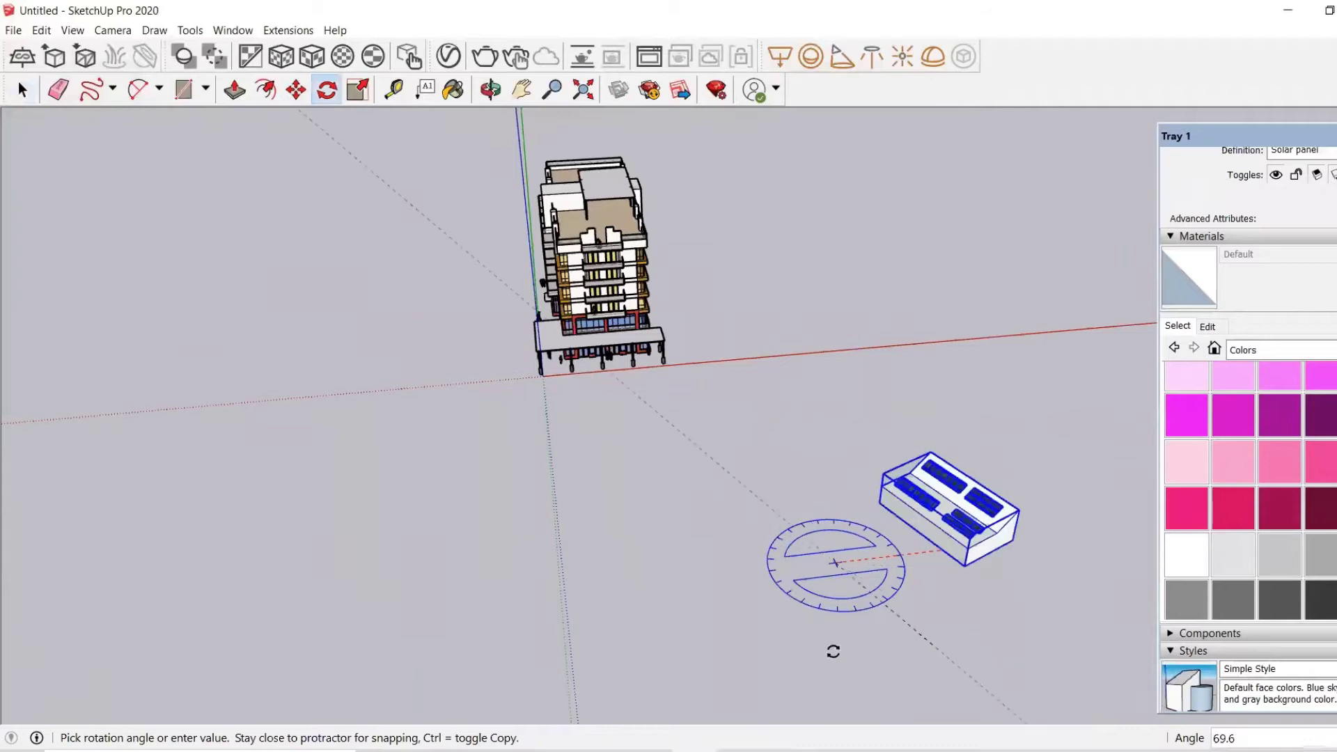
click(871, 668)
key(space)
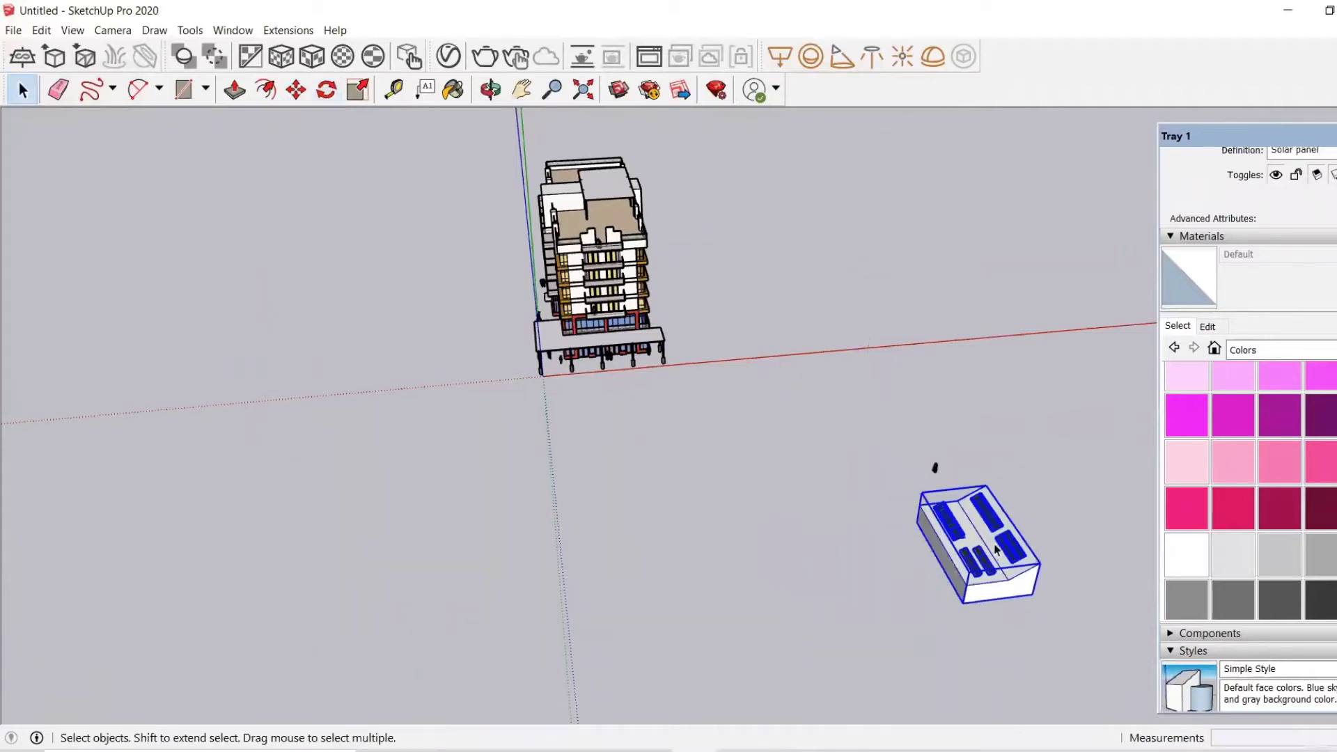
Select all six panels of the array, adding the bottom two to the selection.
double_click(999, 551)
scroll(1010, 555, up, 3)
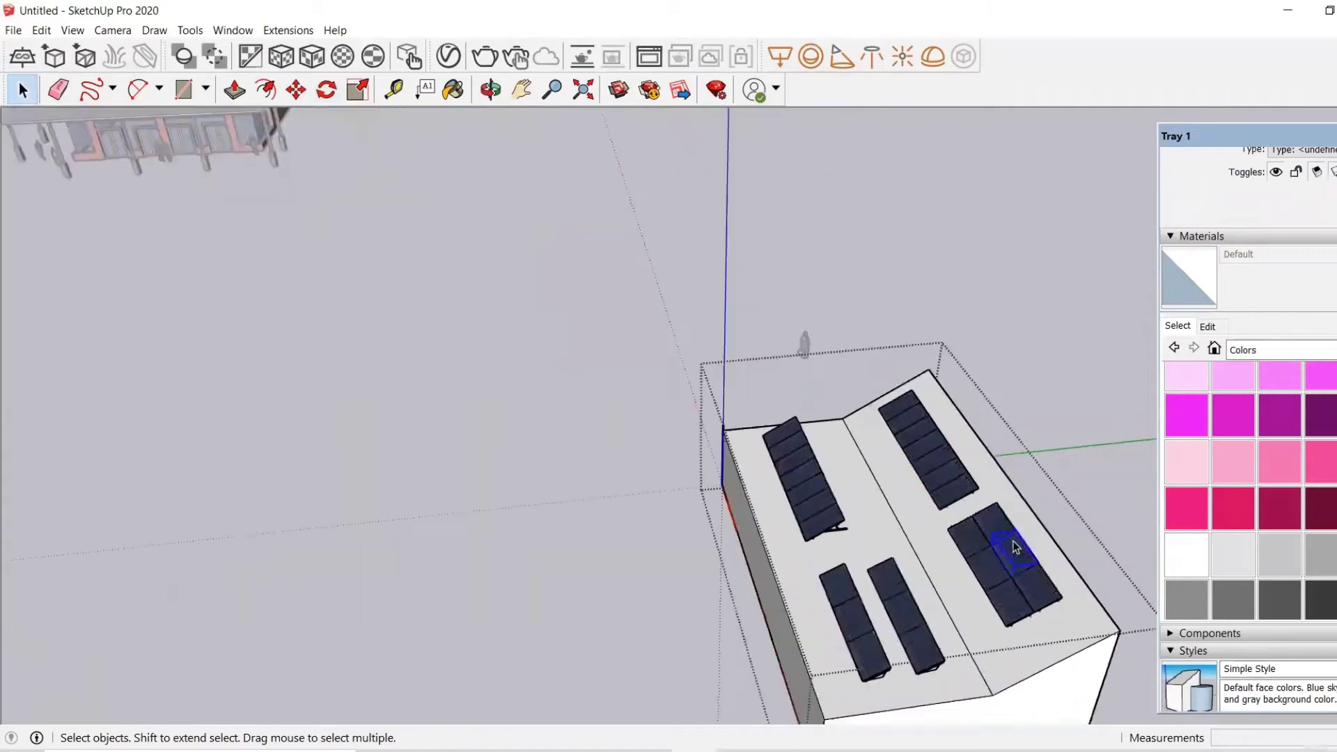
scroll(1009, 557, up, 2)
scroll(1010, 557, up, 1)
scroll(1007, 550, up, 1)
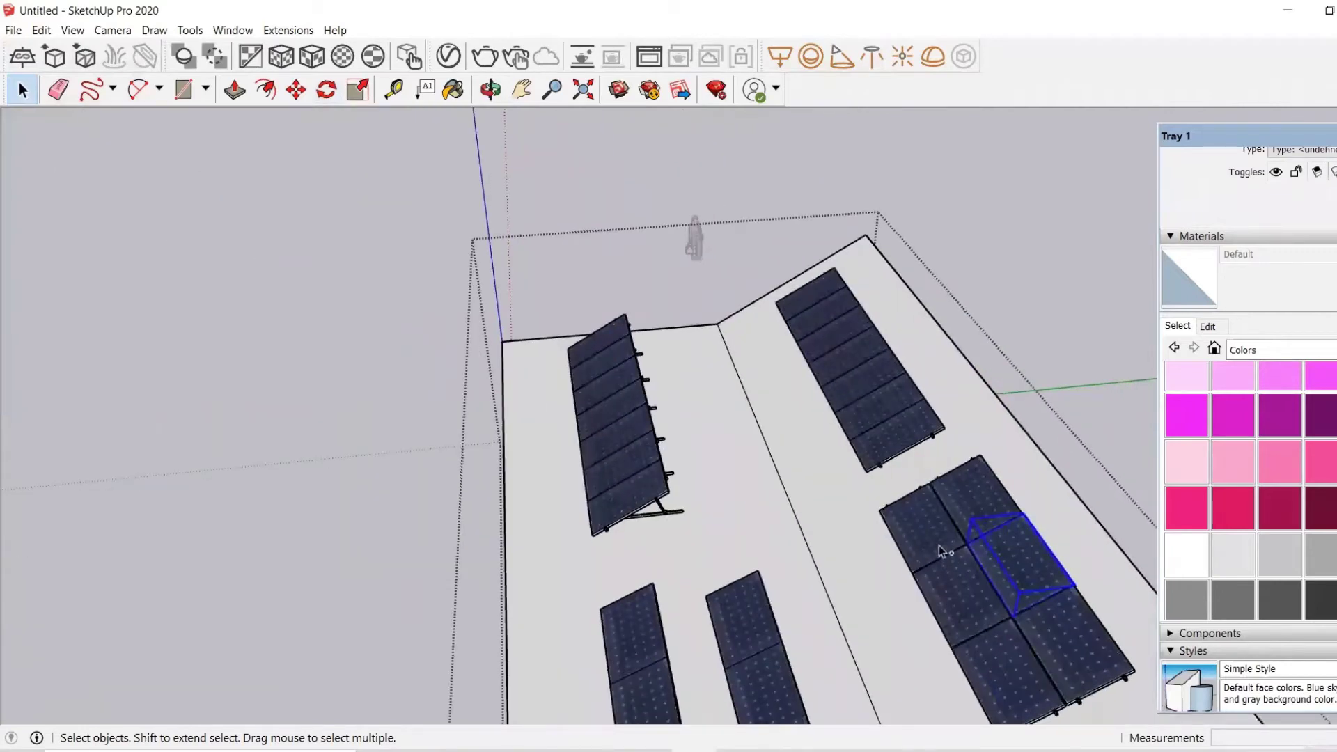
shift+click(1017, 658)
shift+click(1062, 650)
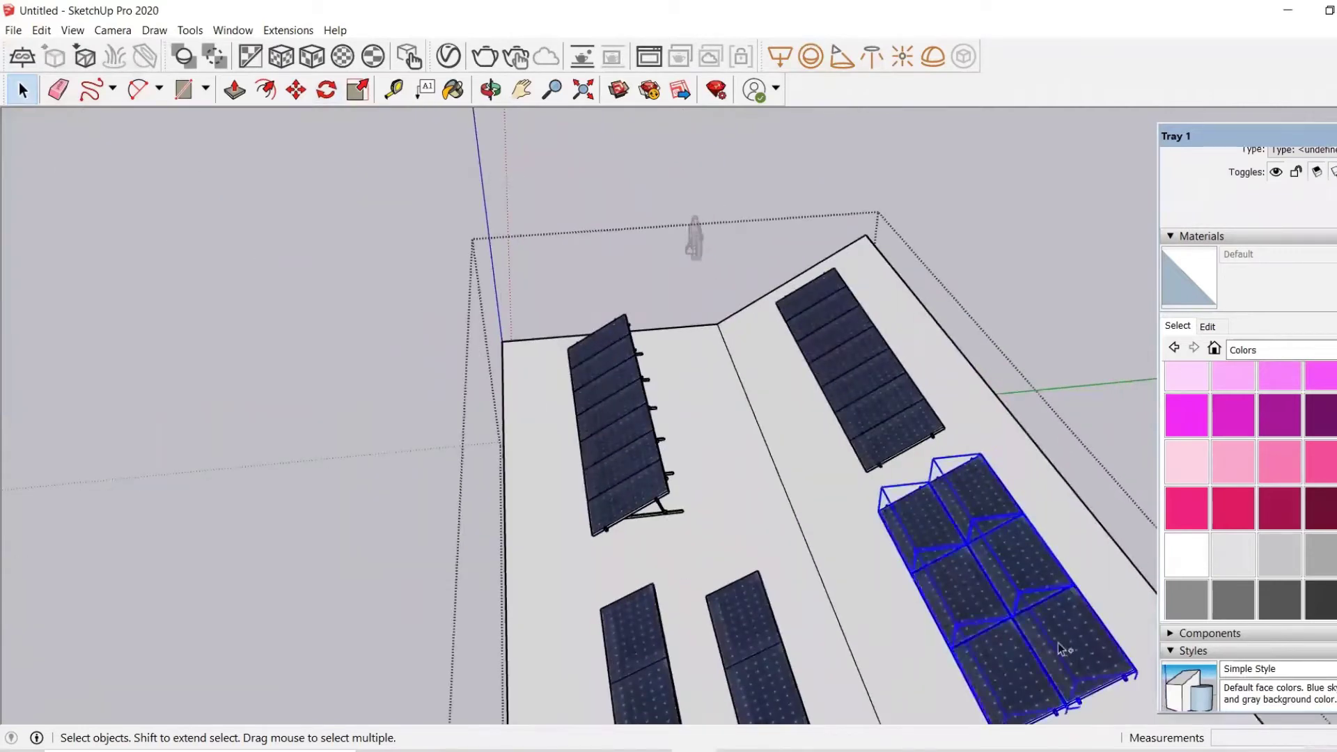
key(m)
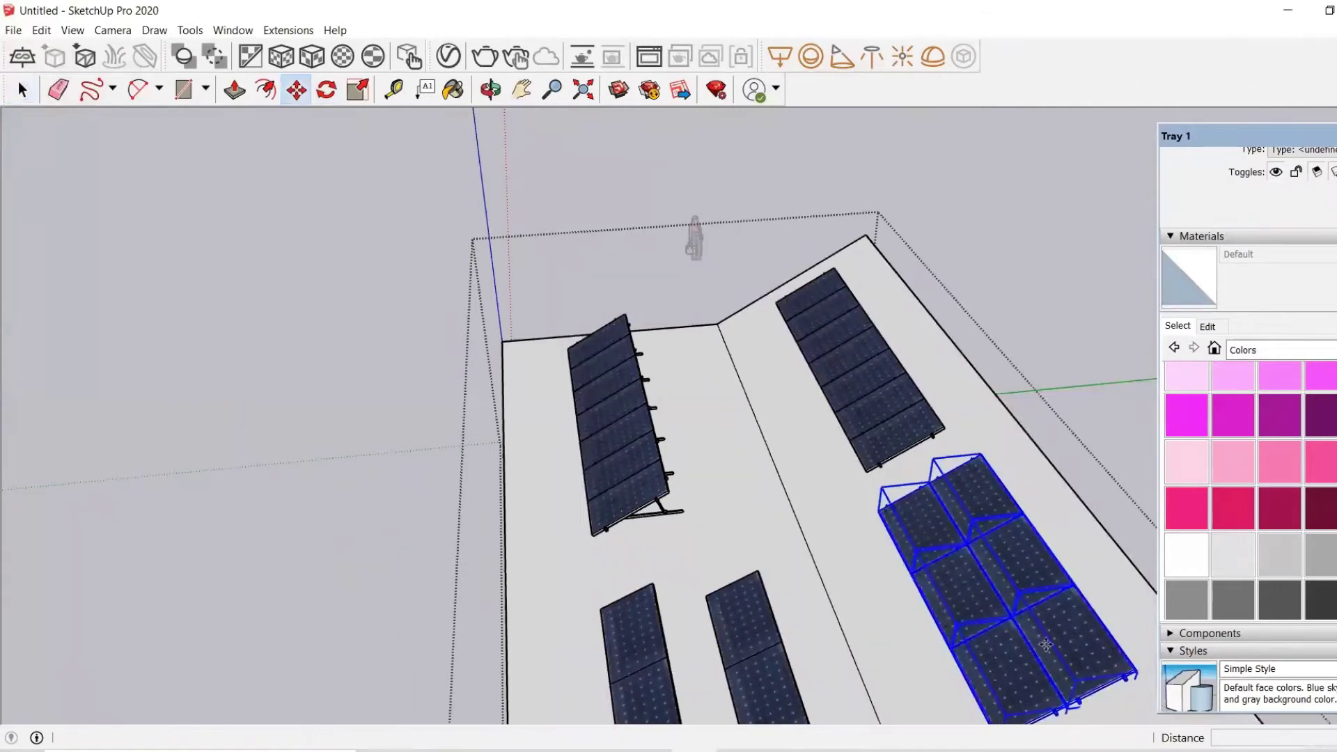
scroll(1047, 646, up, 2)
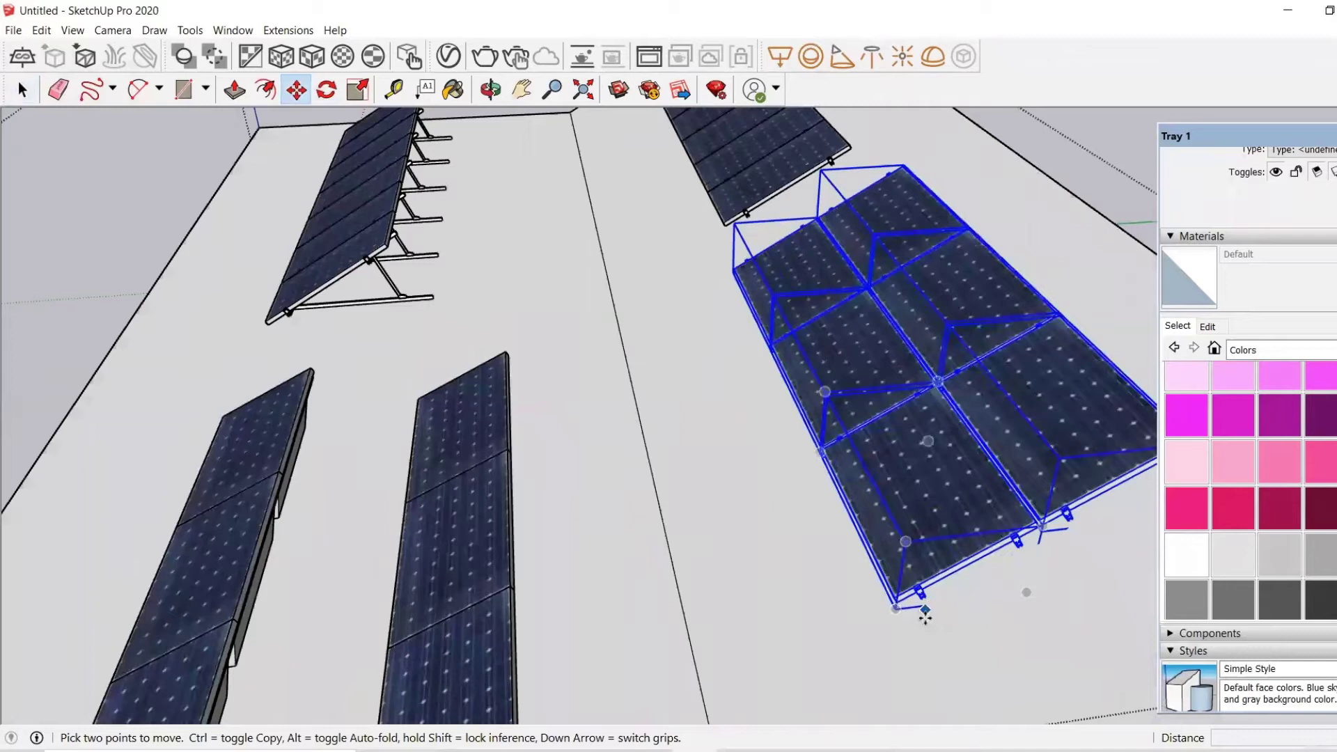
Copy the six-panel array from its base point onto the building's canopy roof.
click(923, 607)
key(ctrl)
scroll(526, 262, down, 5)
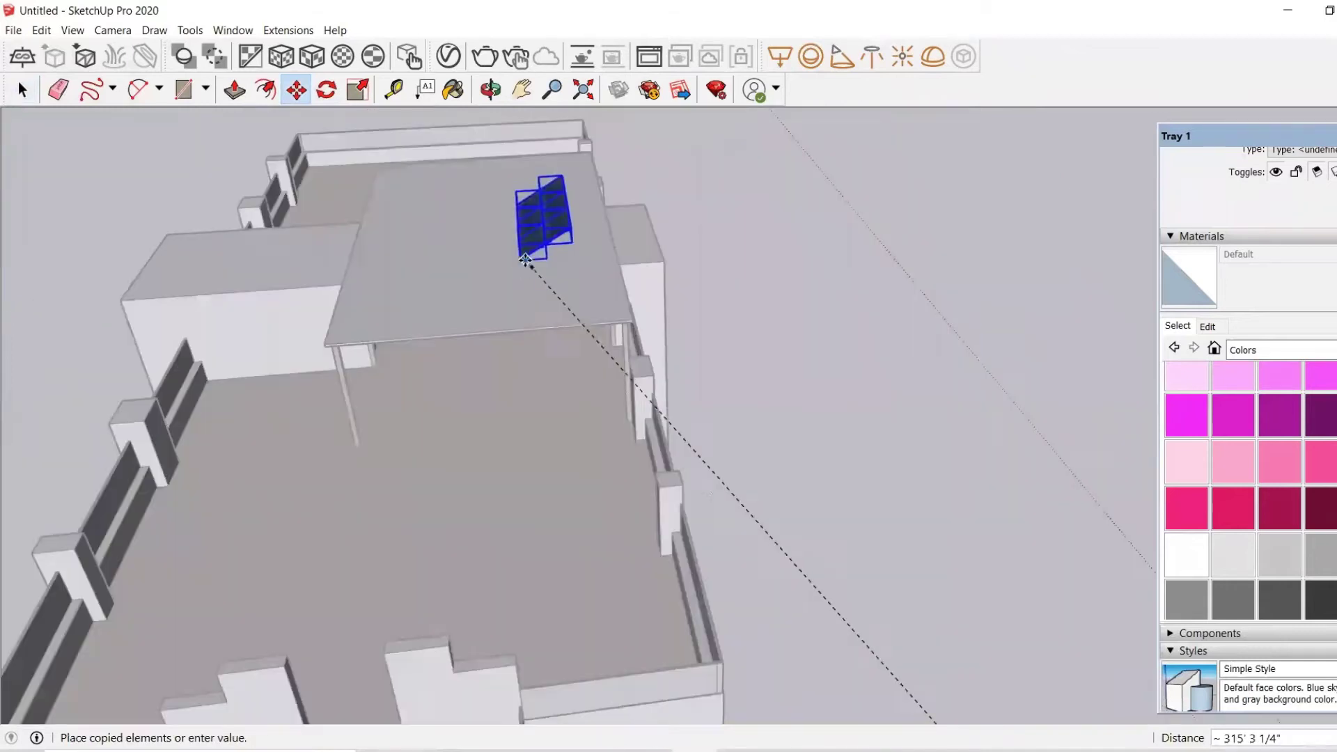
scroll(532, 289, up, 2)
scroll(560, 322, up, 2)
scroll(564, 321, up, 1)
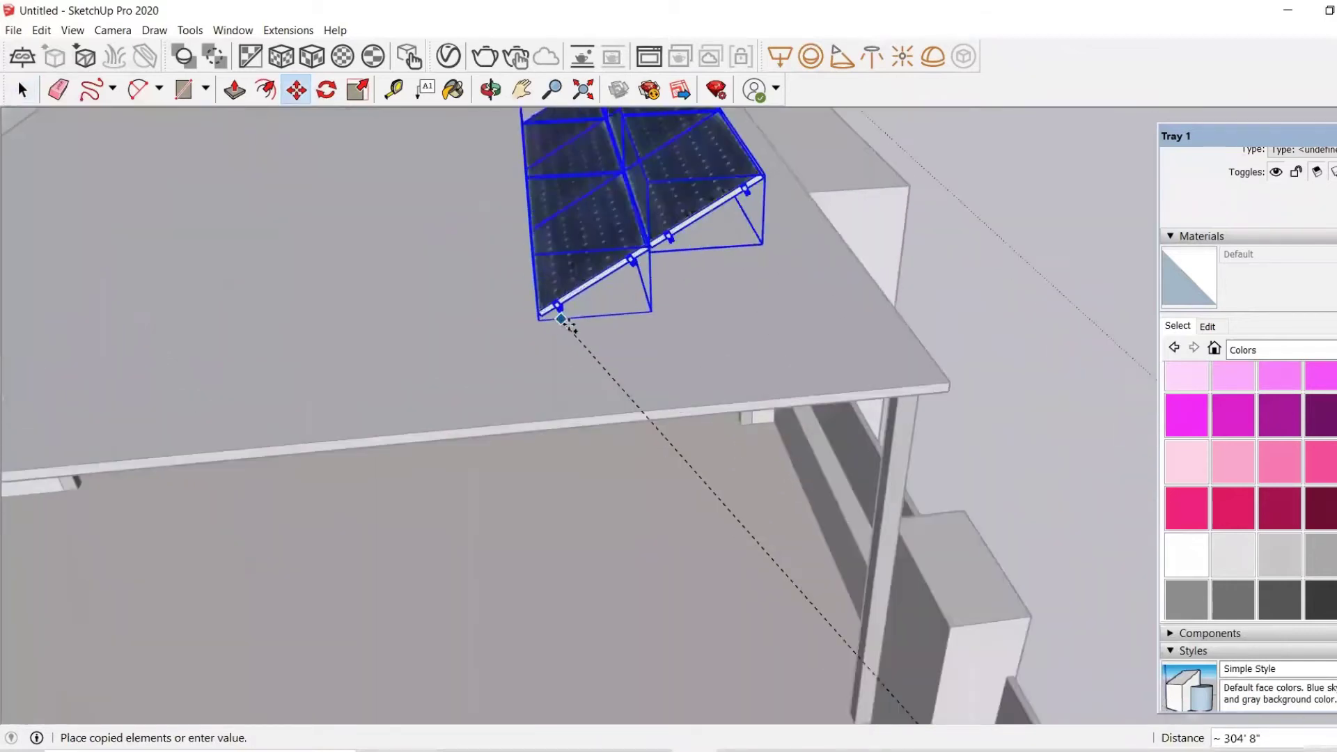
scroll(575, 332, up, 1)
scroll(600, 366, up, 1)
scroll(649, 418, up, 1)
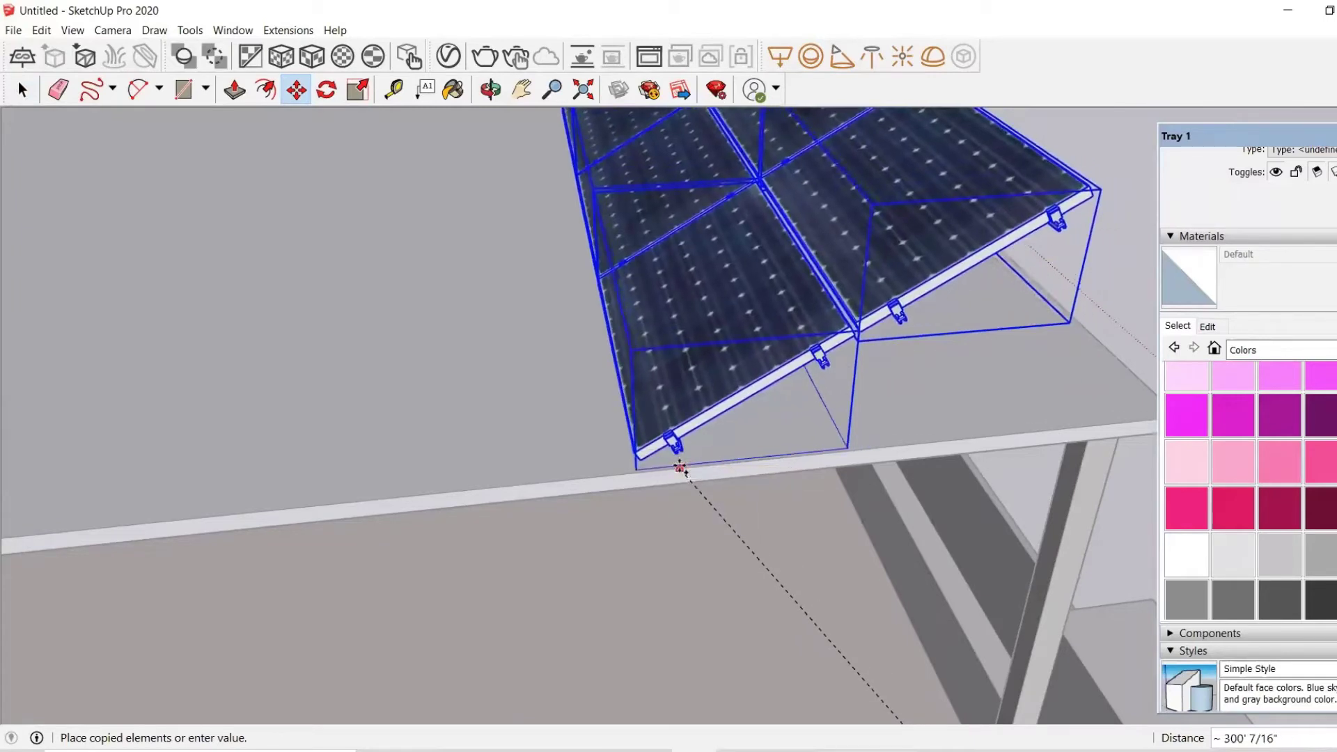
click(680, 467)
scroll(587, 436, down, 3)
scroll(589, 438, down, 1)
middle_drag(595, 443, 894, 461)
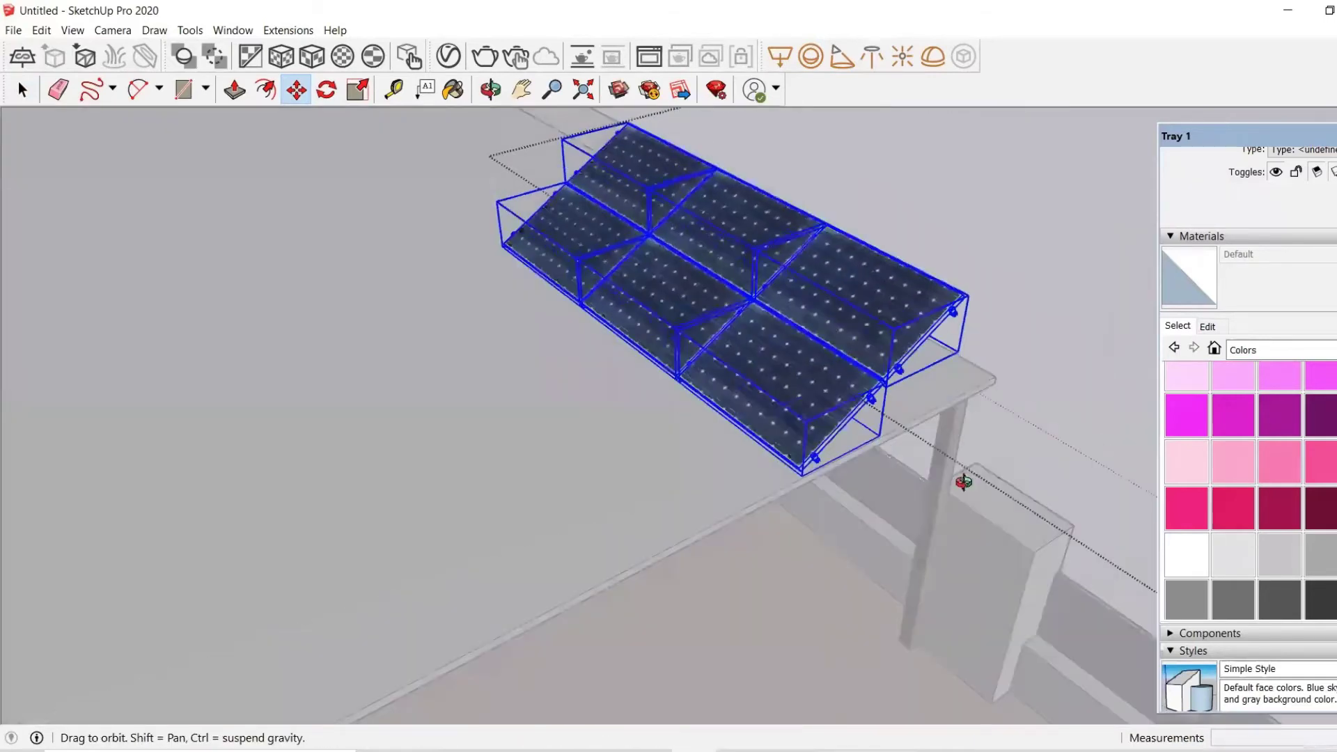
scroll(894, 462, down, 5)
Rotate the copied array about 28.5° around its corner to align with the roof edge.
key(q)
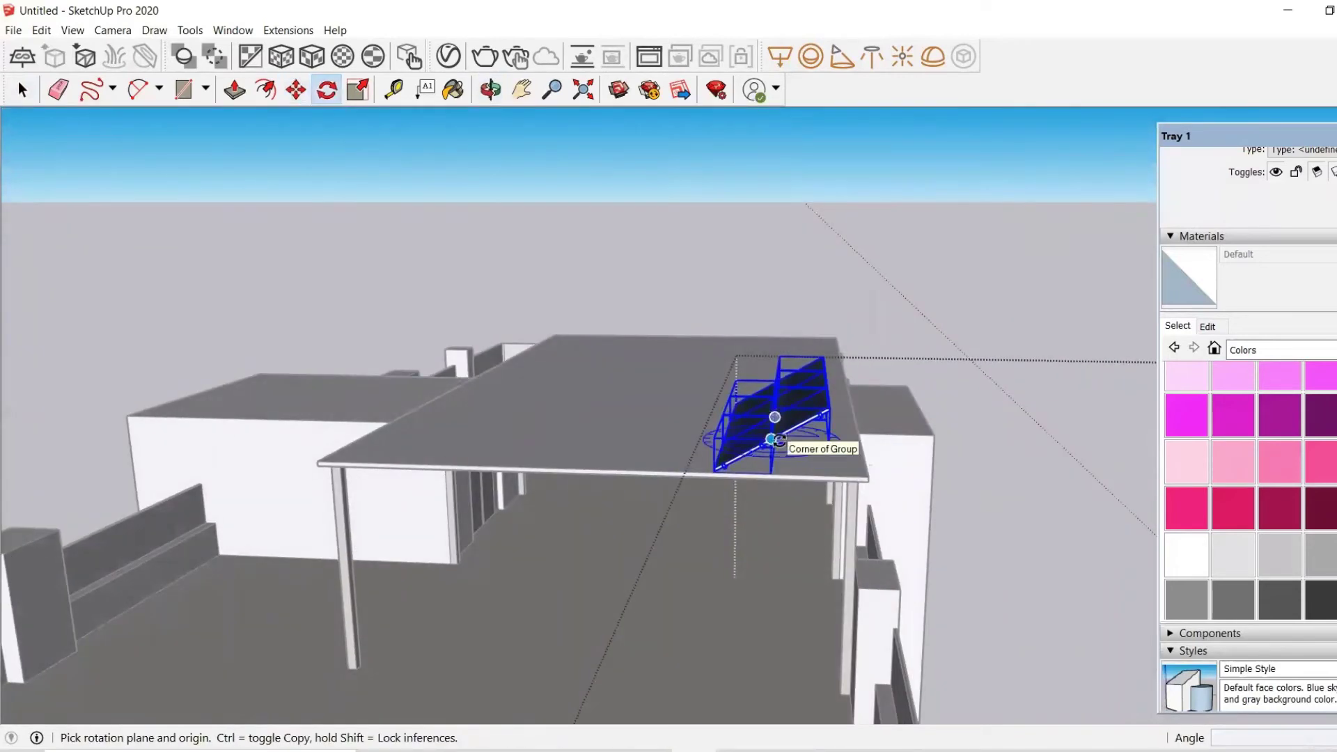
key(Left)
key(Right)
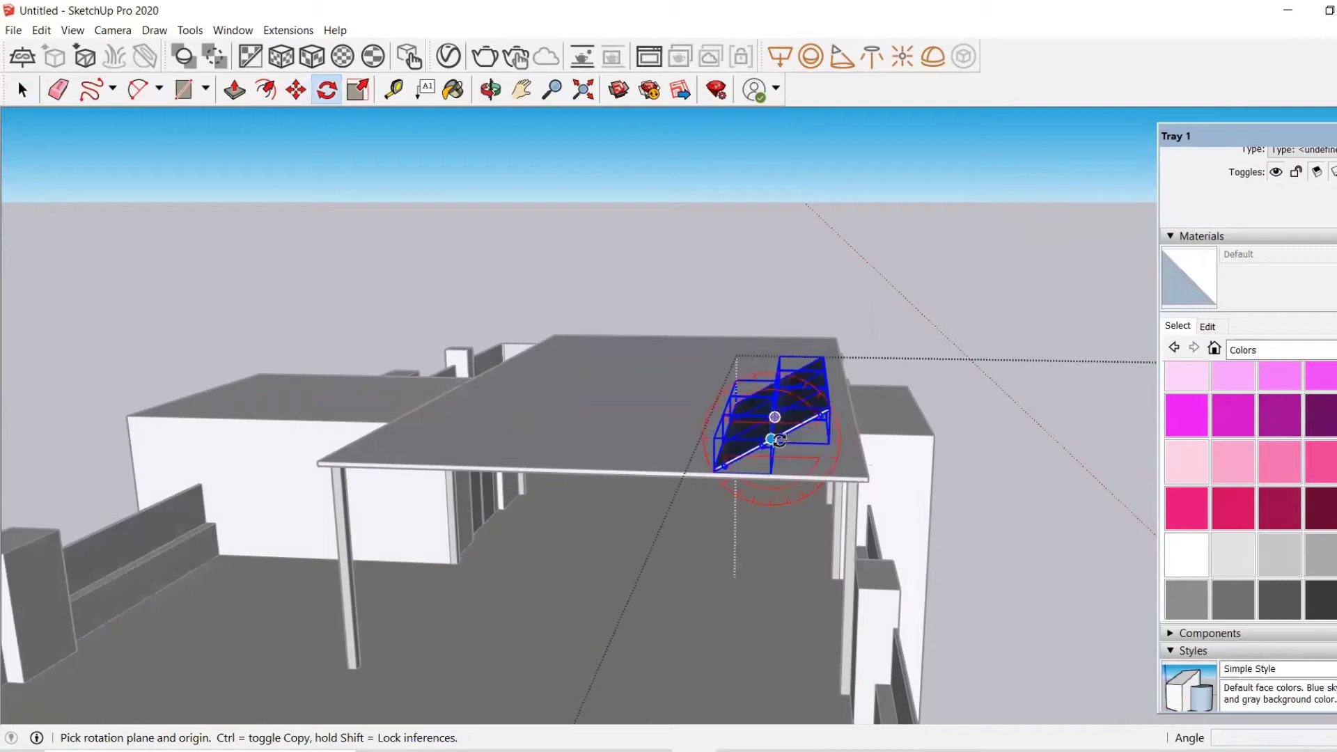
click(774, 440)
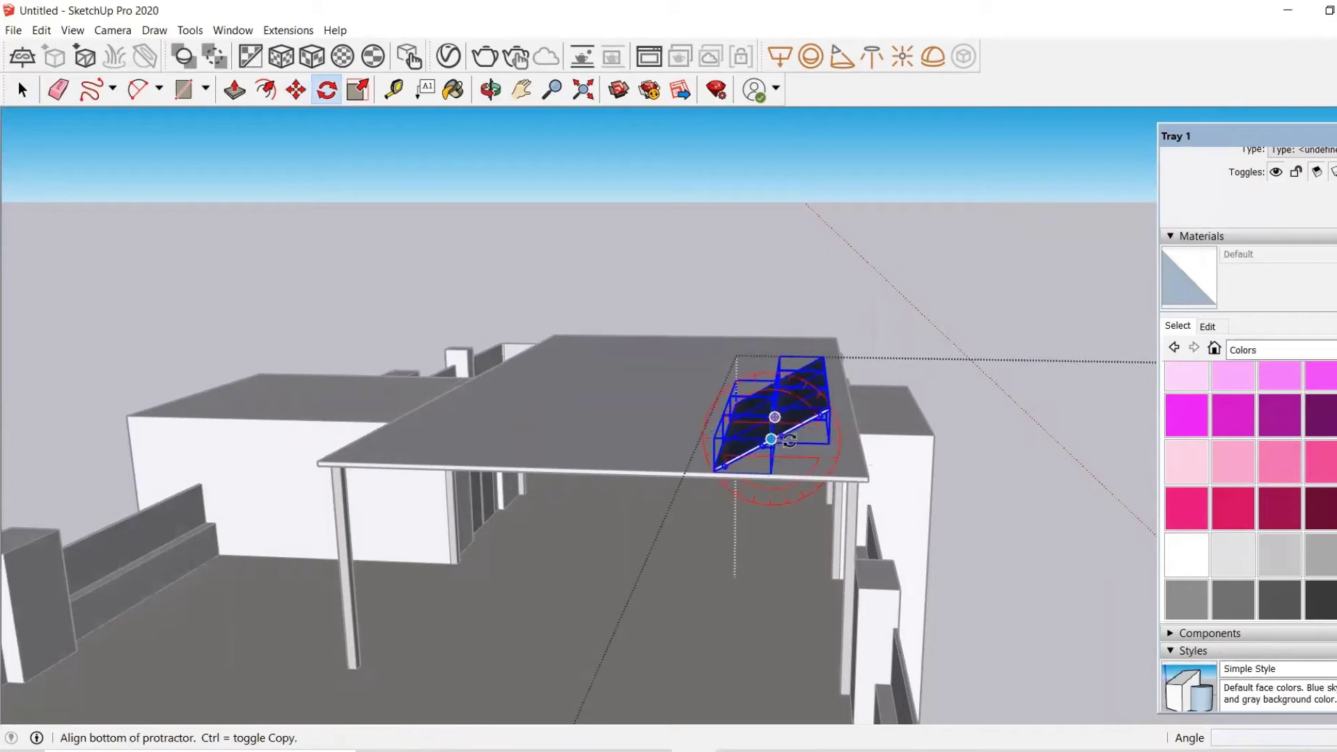
click(847, 447)
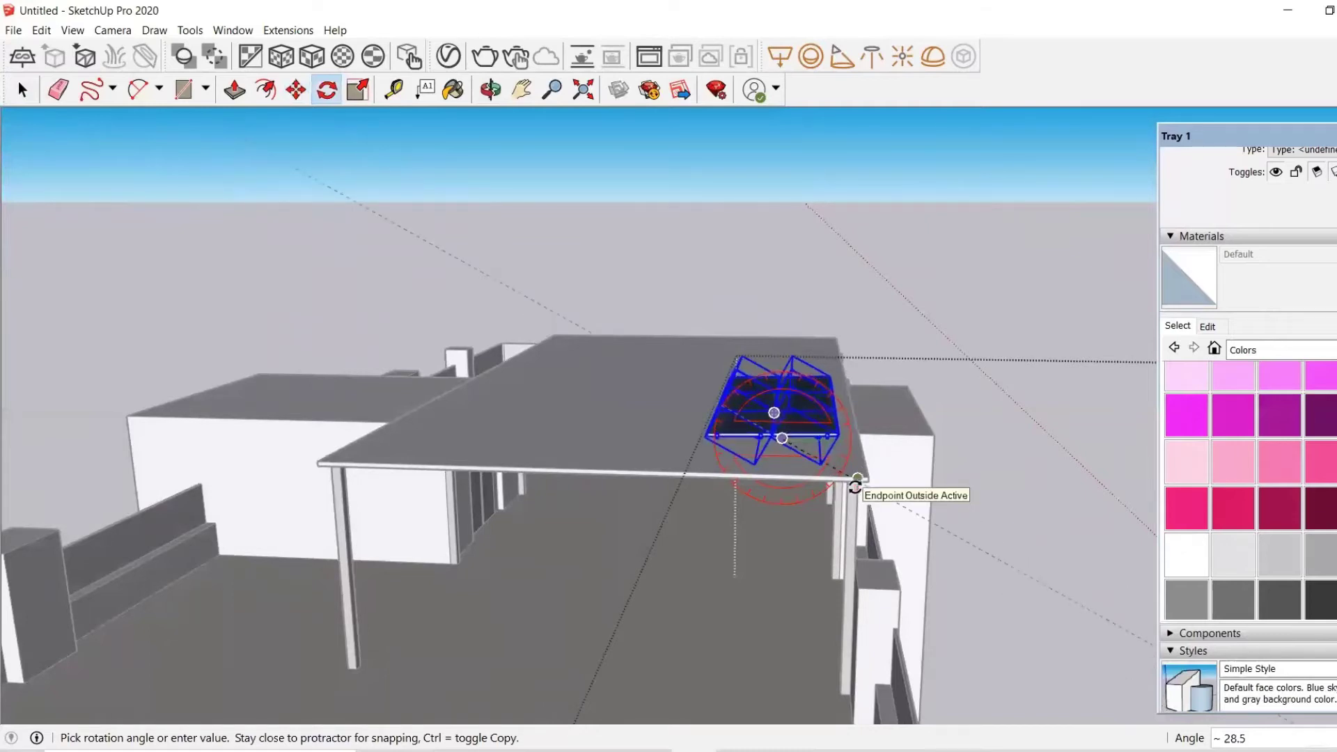
click(855, 487)
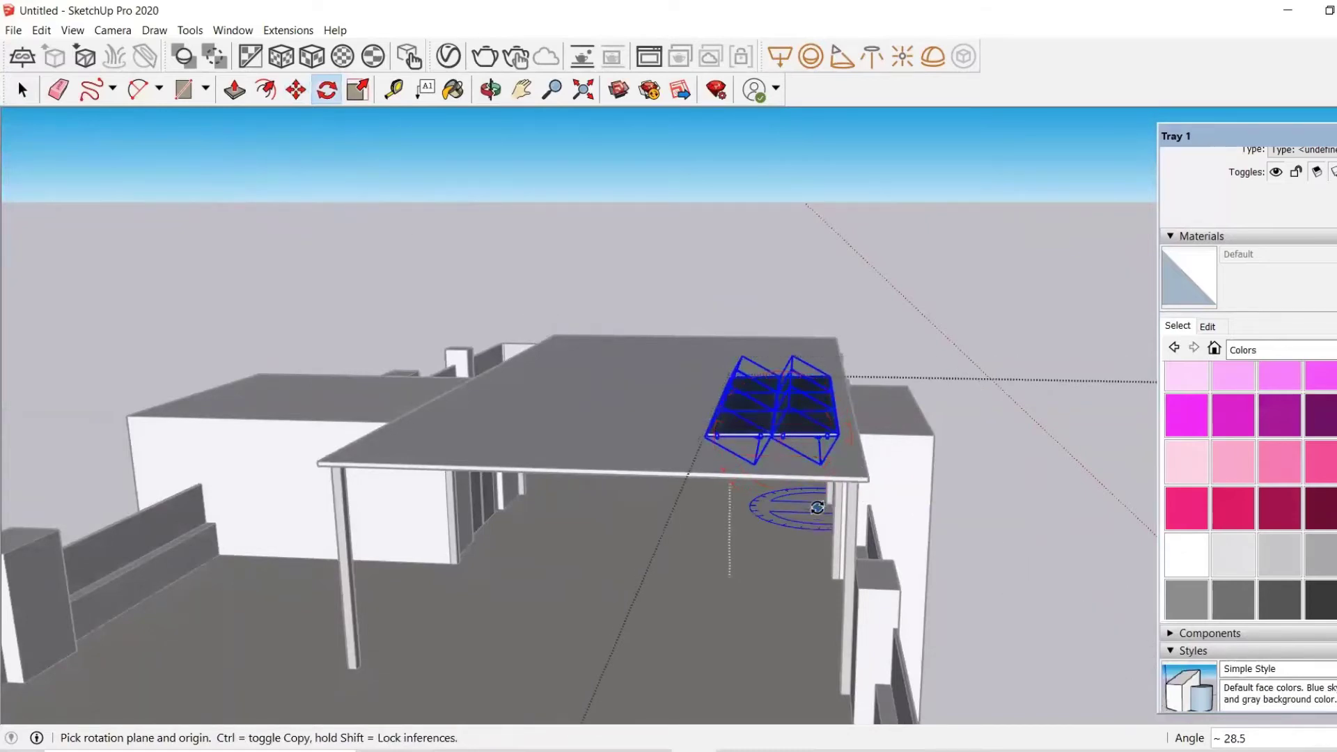
key(space)
click(803, 523)
Copy the rotated panel group to a second spot on the canopy roof edge.
click(771, 441)
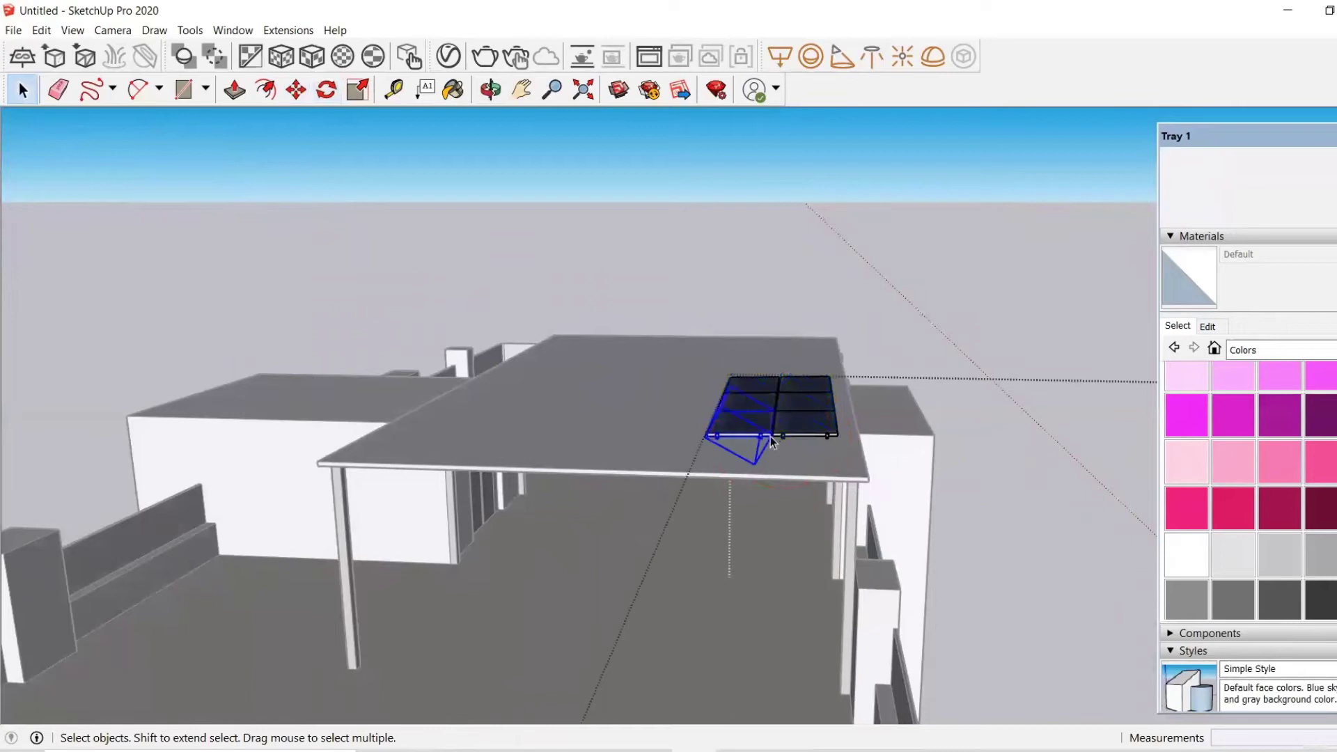
middle_drag(772, 442, 738, 372)
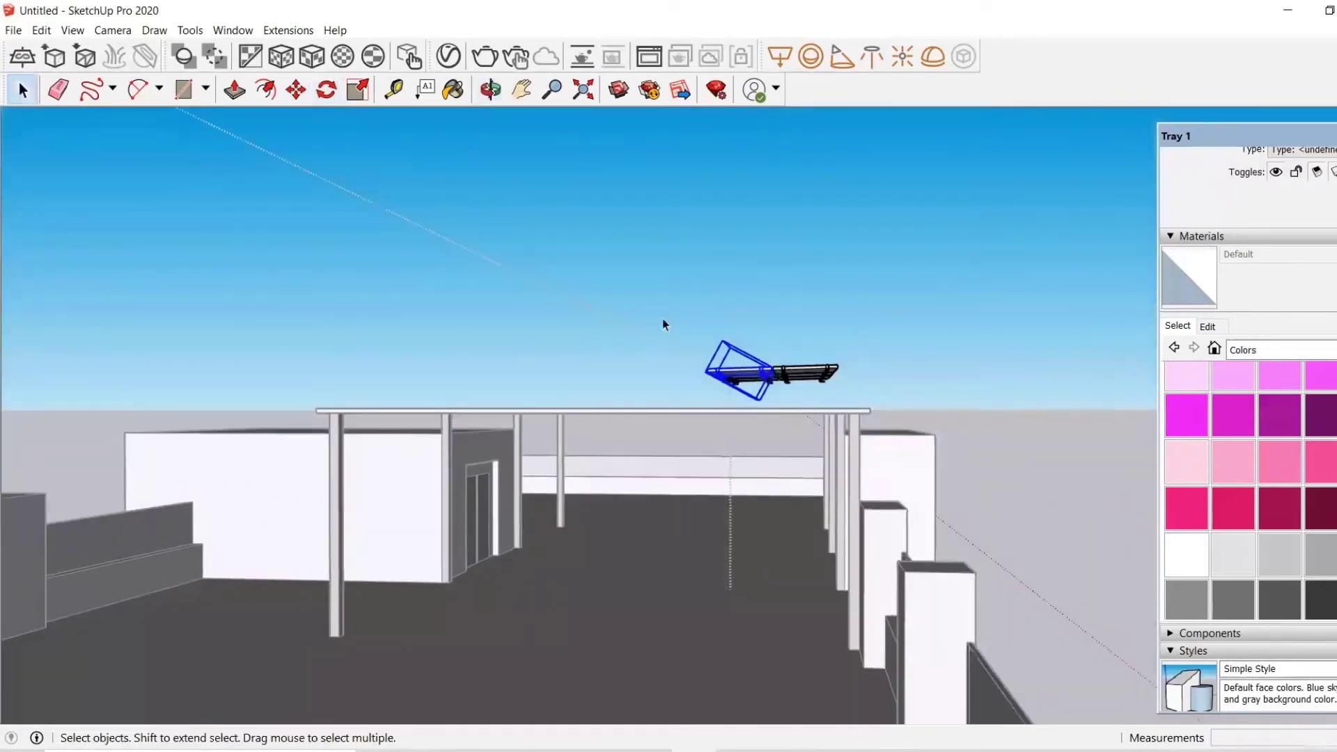
mouse_move(662, 319)
mouse_down()
mouse_move(819, 397)
mouse_move(868, 402)
mouse_up()
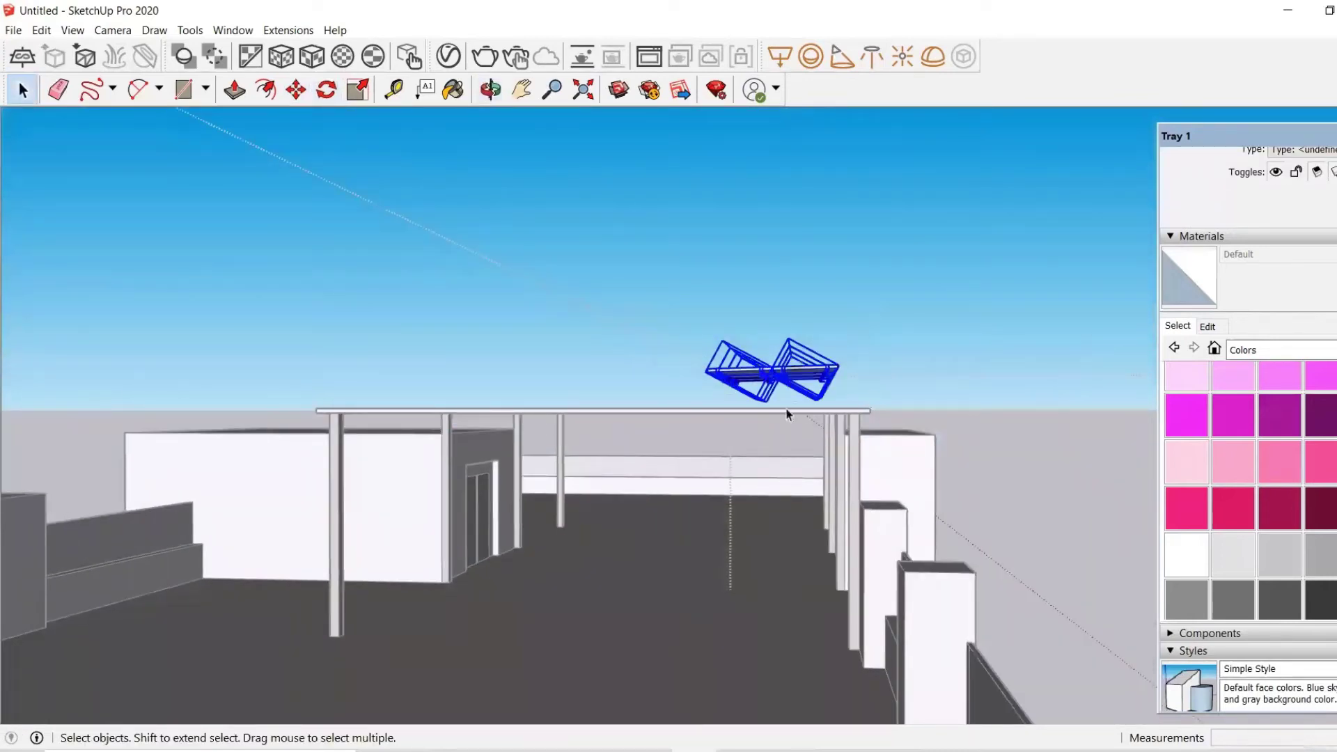
middle_drag(774, 373, 776, 418)
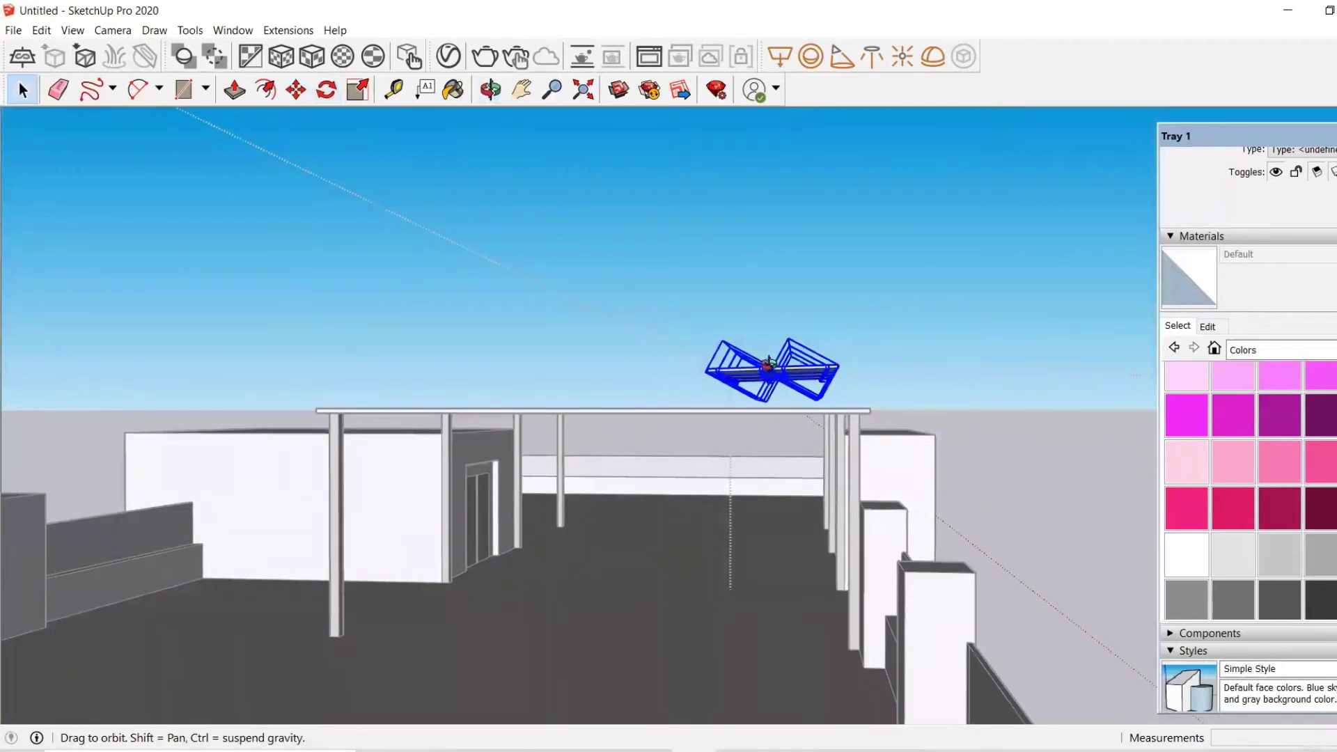
key(m)
key(ctrl)
click(776, 418)
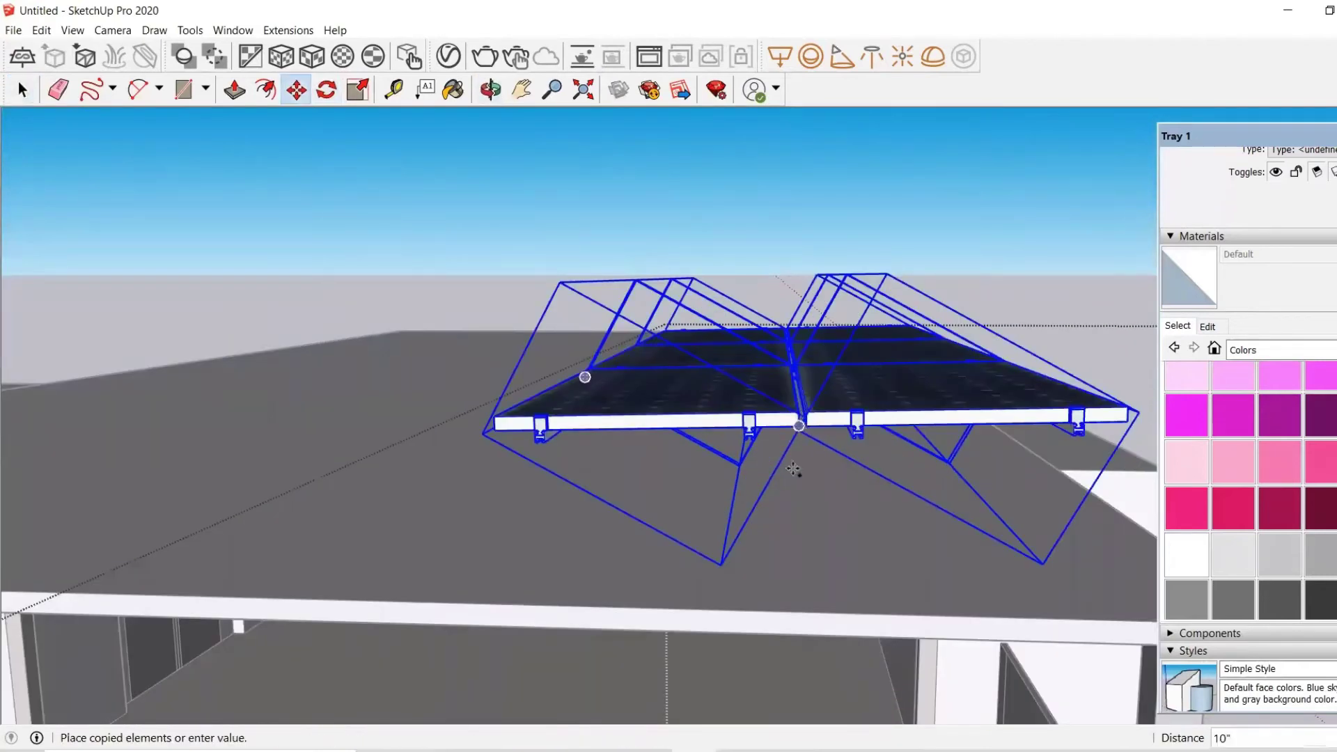
scroll(801, 462, up, 5)
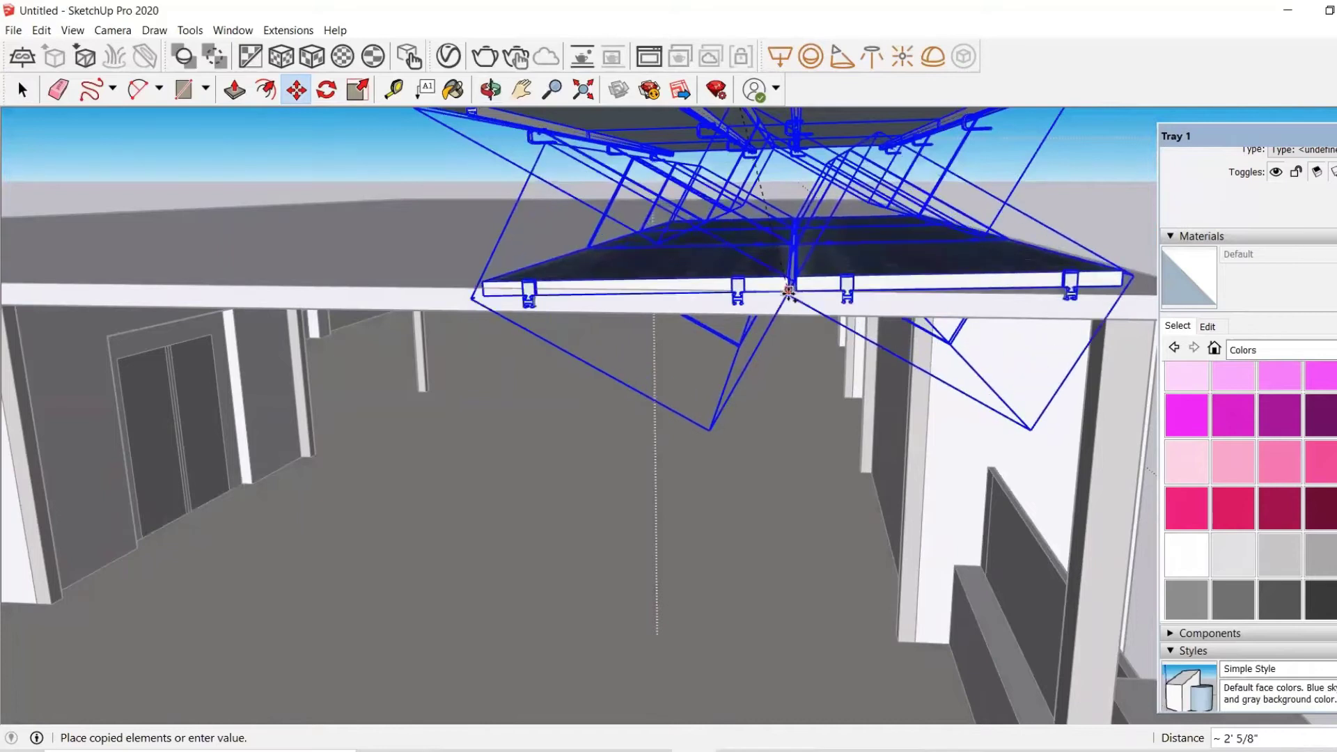
click(788, 292)
middle_drag(1056, 287, 1031, 296)
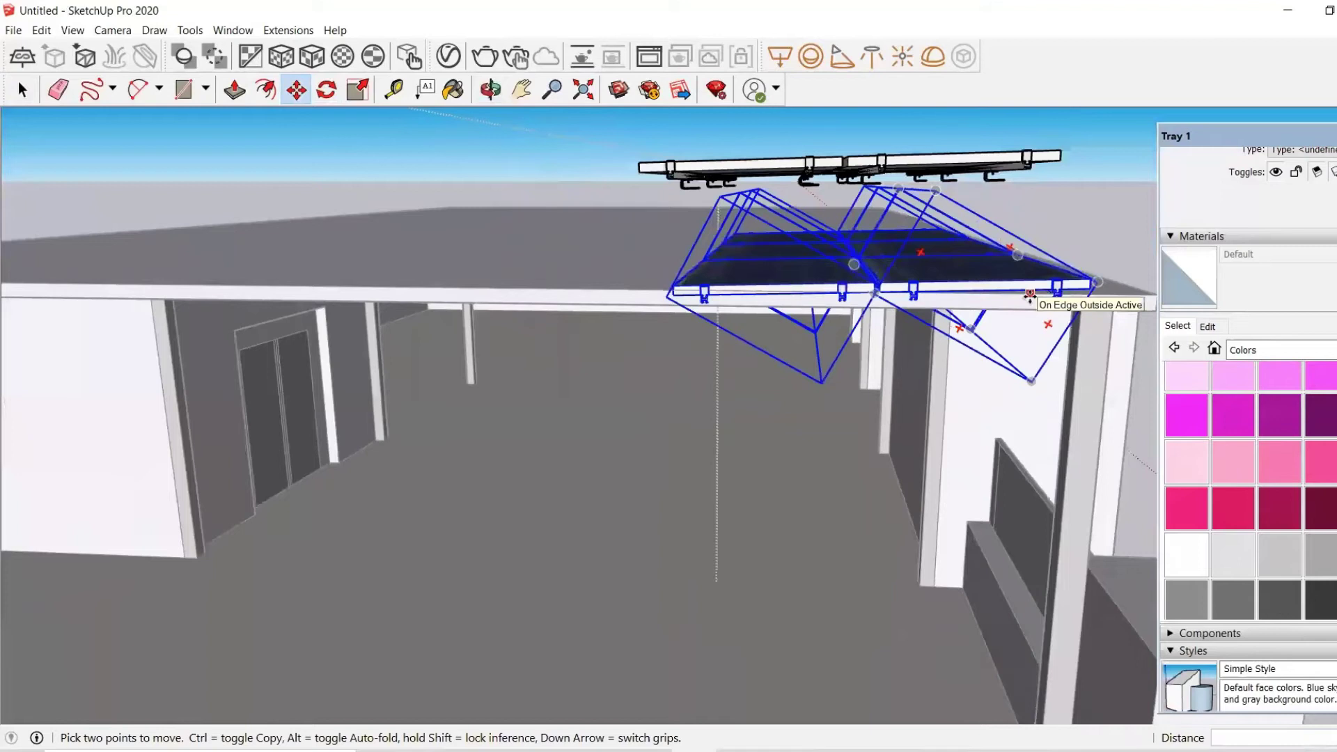
key(q)
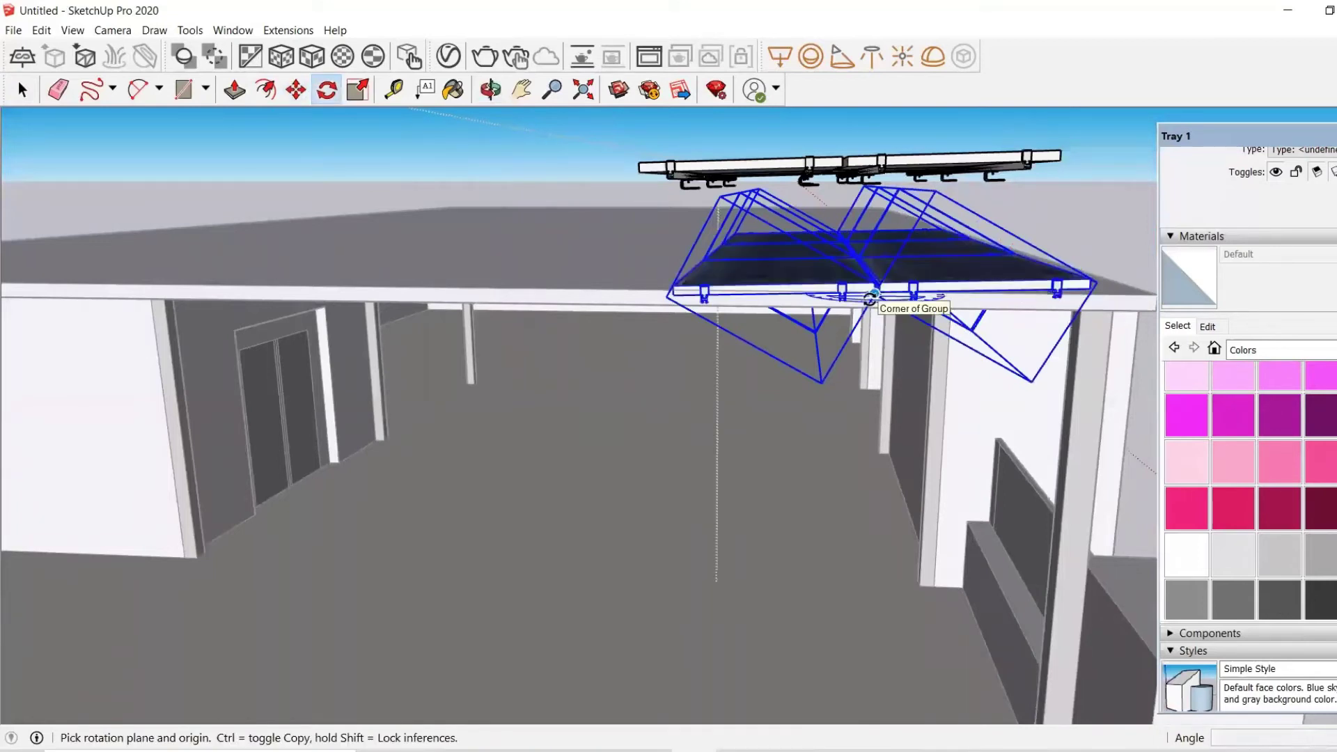
key(Left)
key(Right)
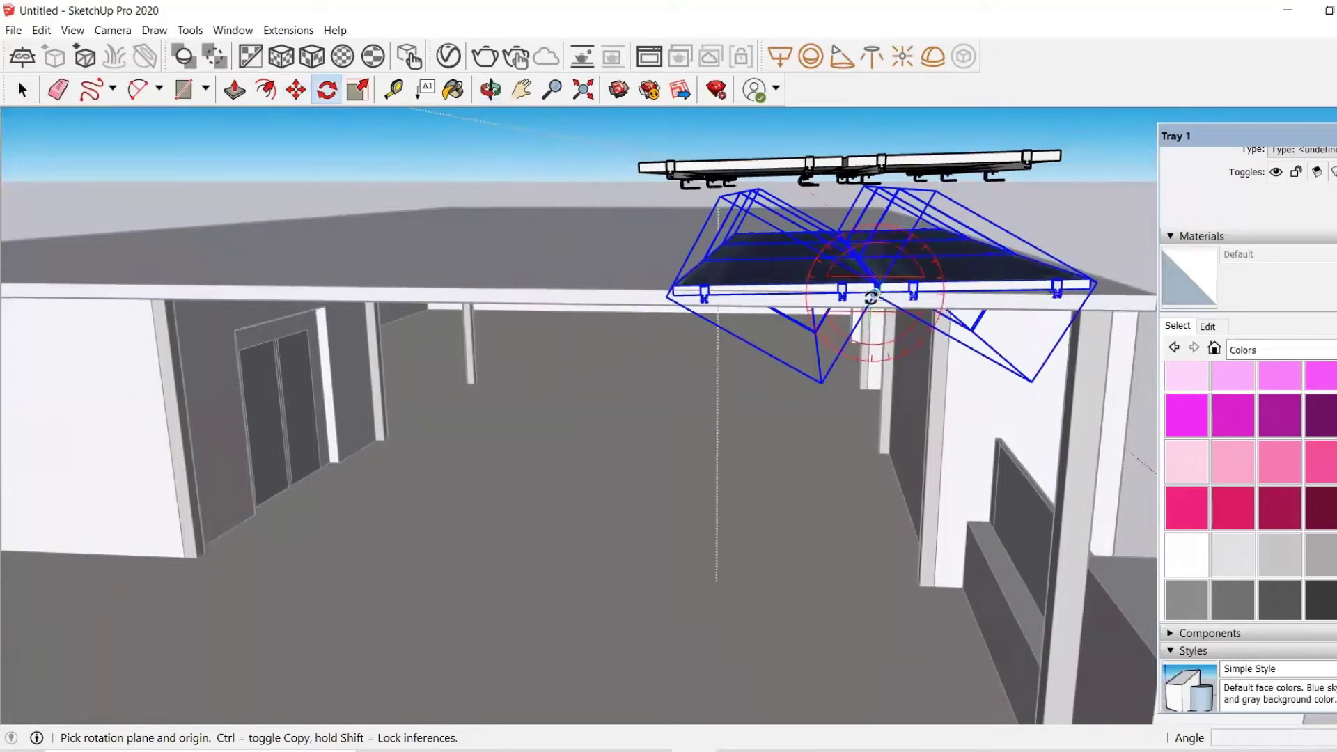
click(872, 297)
click(984, 293)
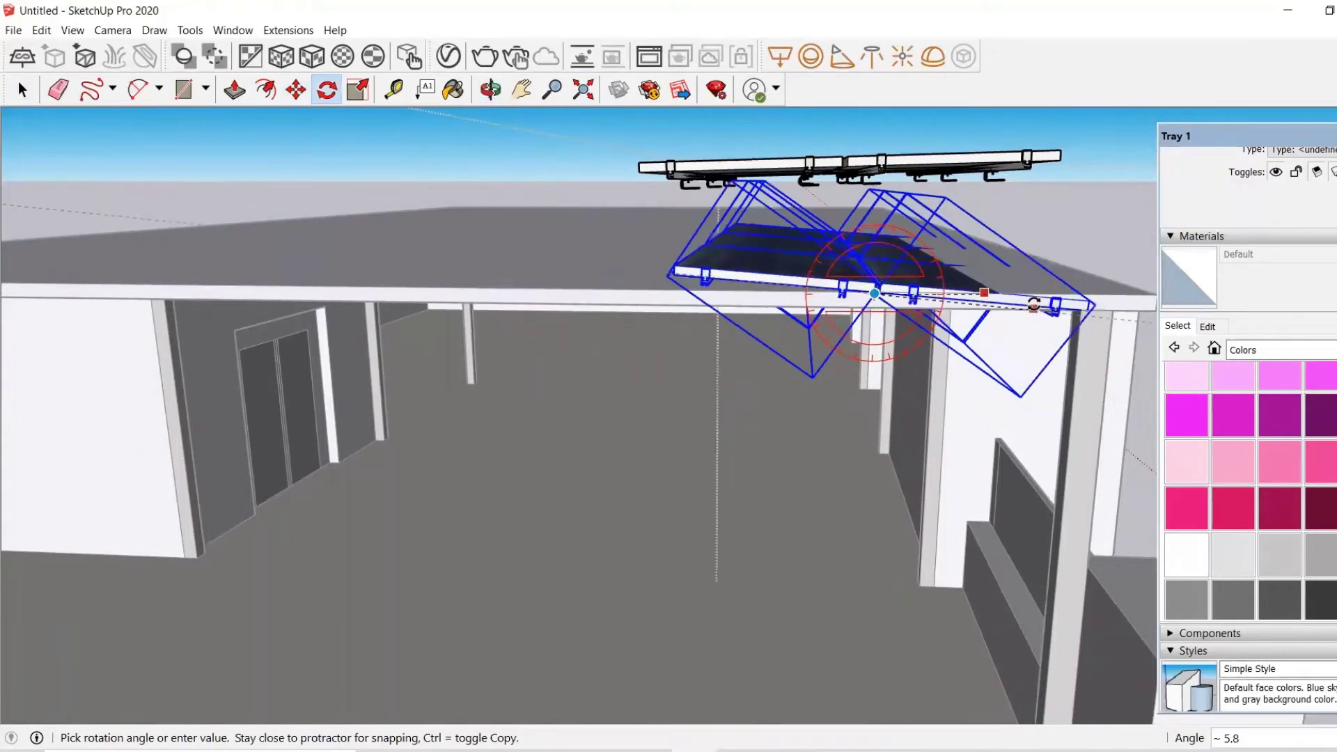
key(Escape)
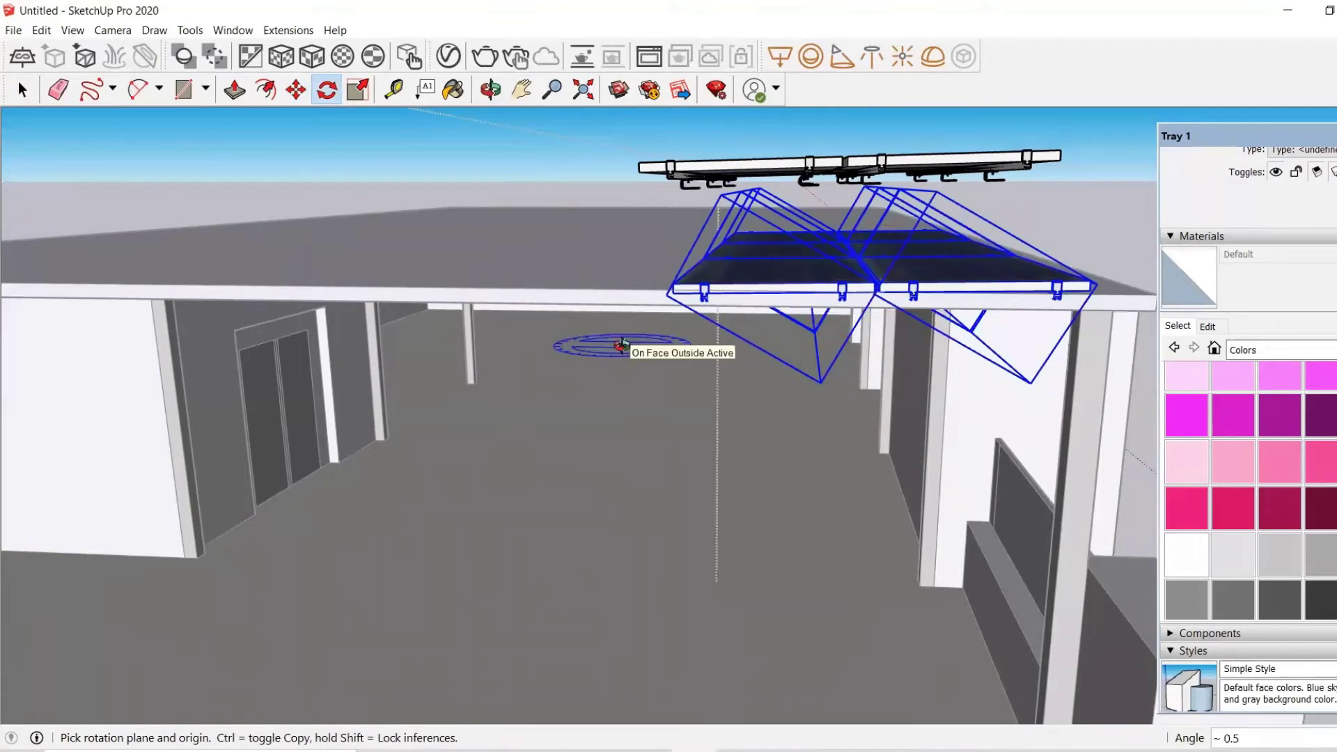
middle_drag(585, 346, 717, 392)
scroll(646, 368, down, 4)
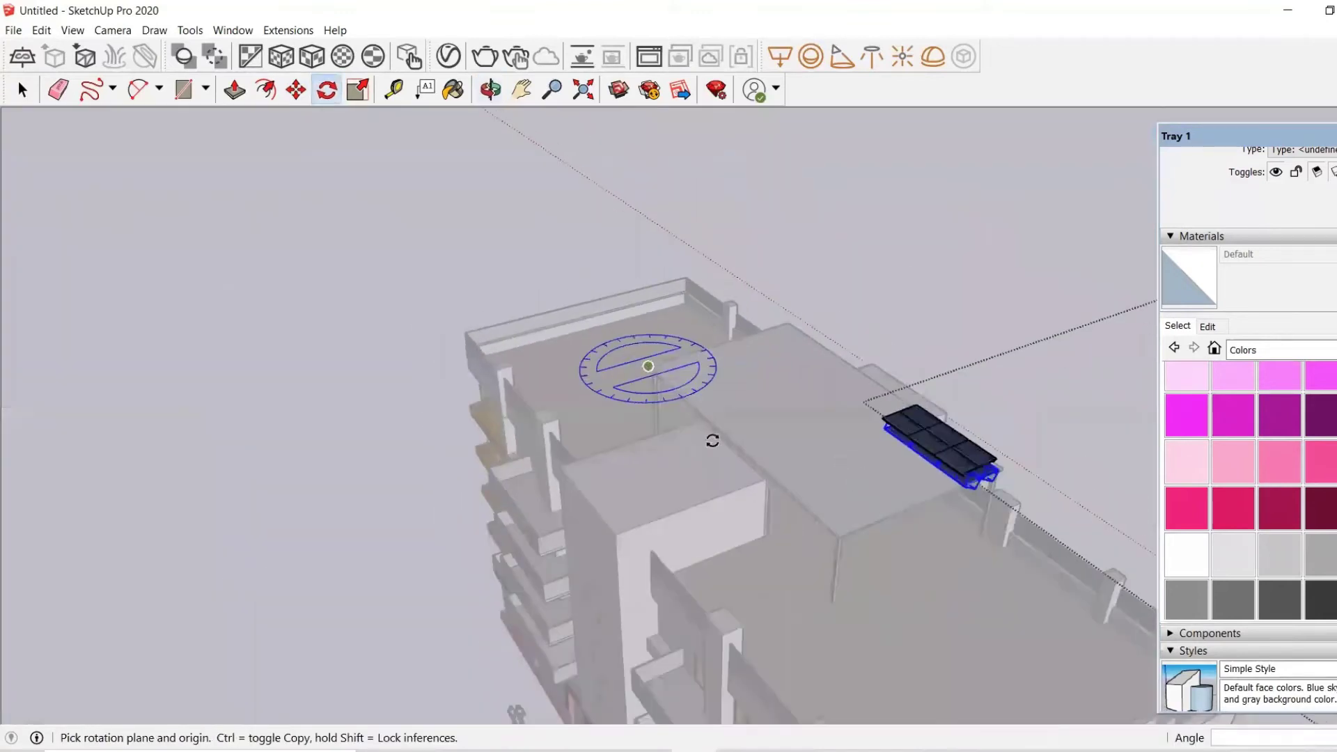
Copy the panel array twice leftward along the roof edge, snapping to endpoints.
middle_drag(810, 496, 962, 546)
scroll(941, 487, up, 3)
scroll(636, 373, up, 4)
key(m)
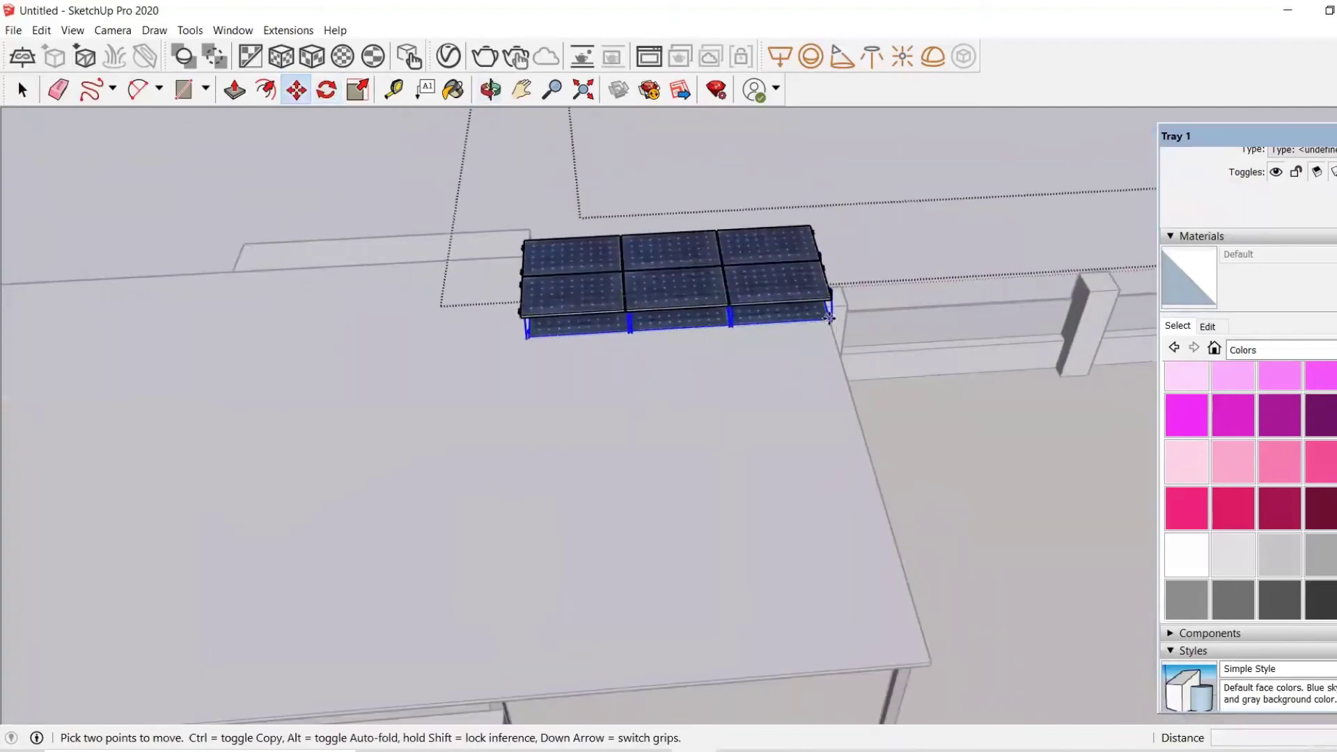
click(828, 313)
key(ctrl)
click(530, 336)
key(ctrl)
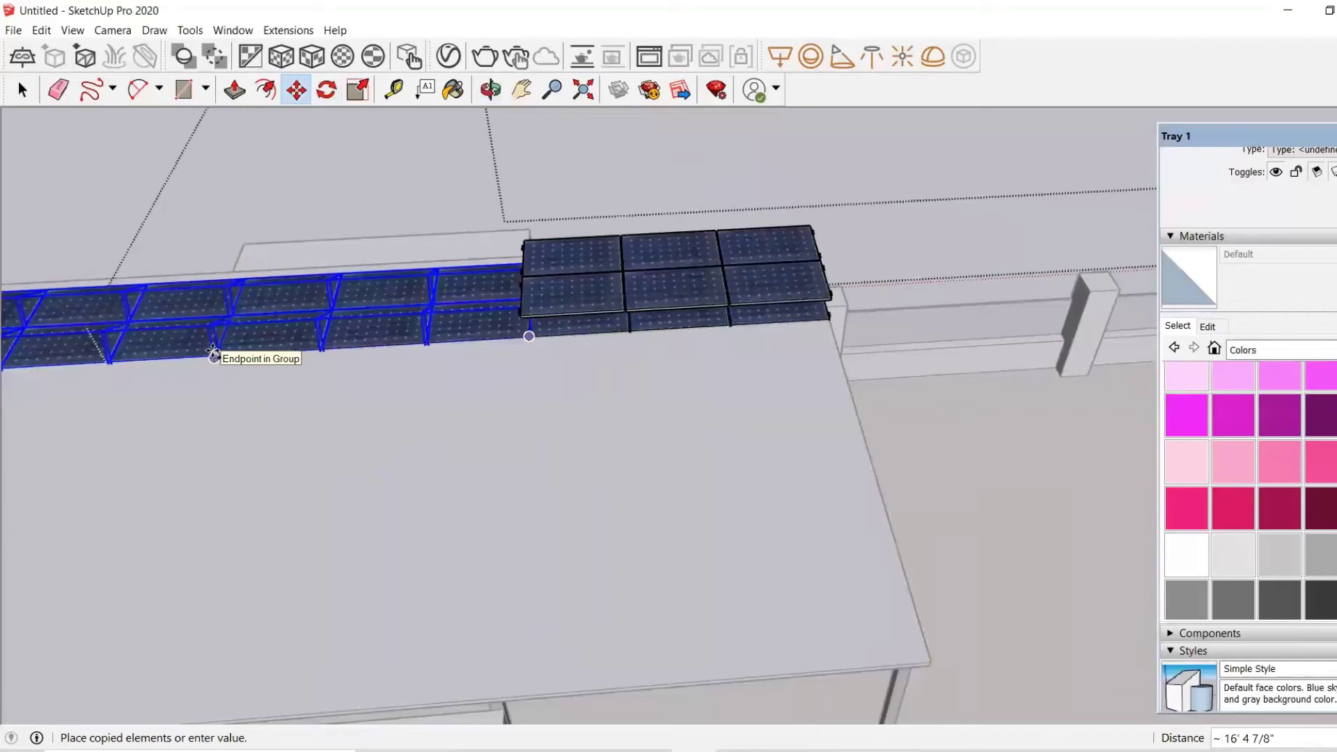
click(213, 356)
scroll(212, 351, down, 3)
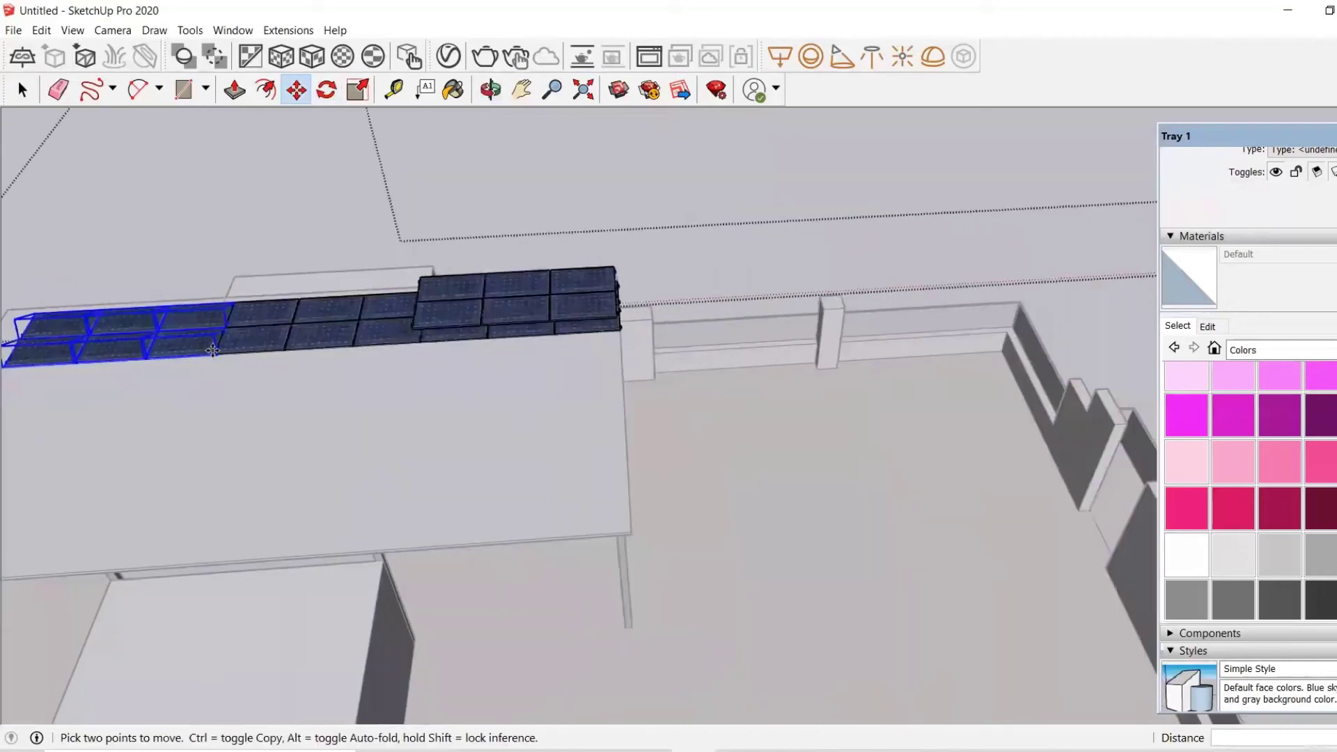
scroll(212, 350, down, 2)
Start another copy of the array, cancel it, and view the whole panel row.
mouse_move(213, 351)
middle_down()
mouse_move(397, 366)
mouse_move(219, 538)
mouse_move(464, 289)
middle_up()
scroll(408, 376, up, 2)
scroll(407, 384, up, 2)
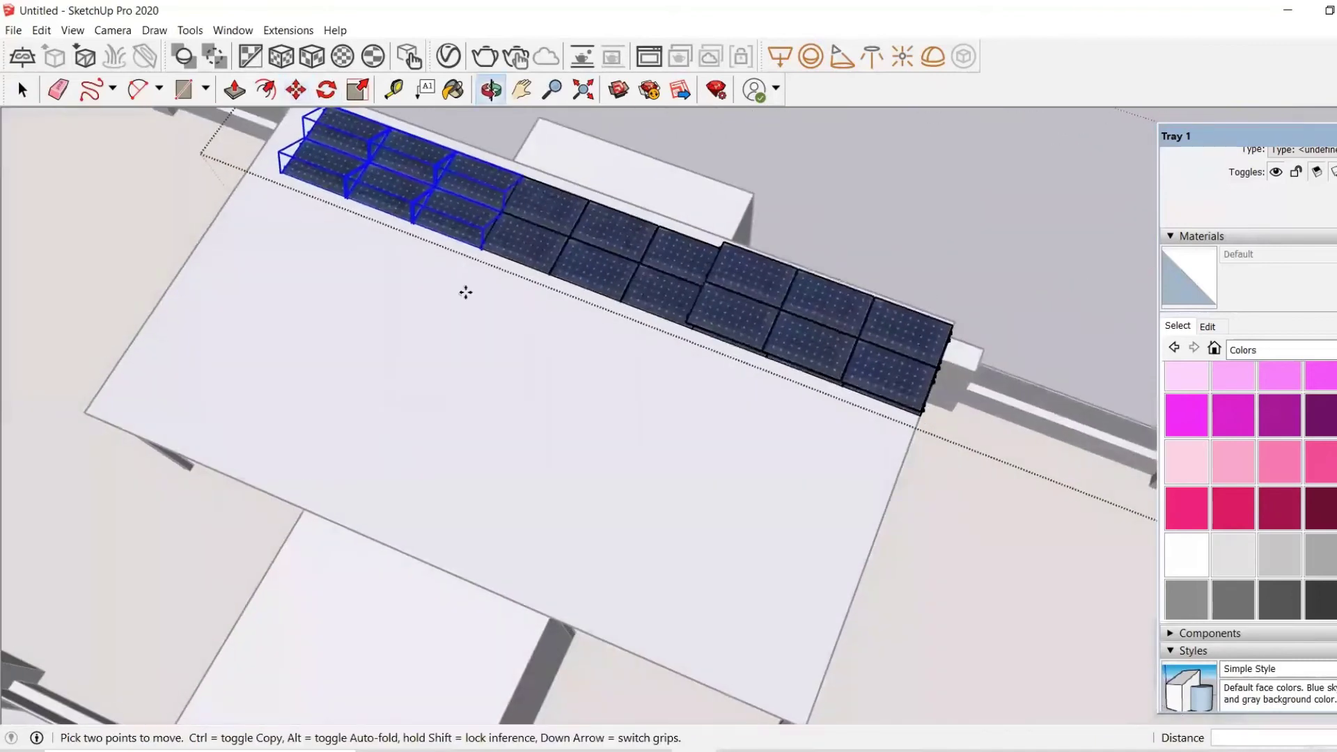
scroll(520, 193, up, 2)
scroll(520, 199, up, 1)
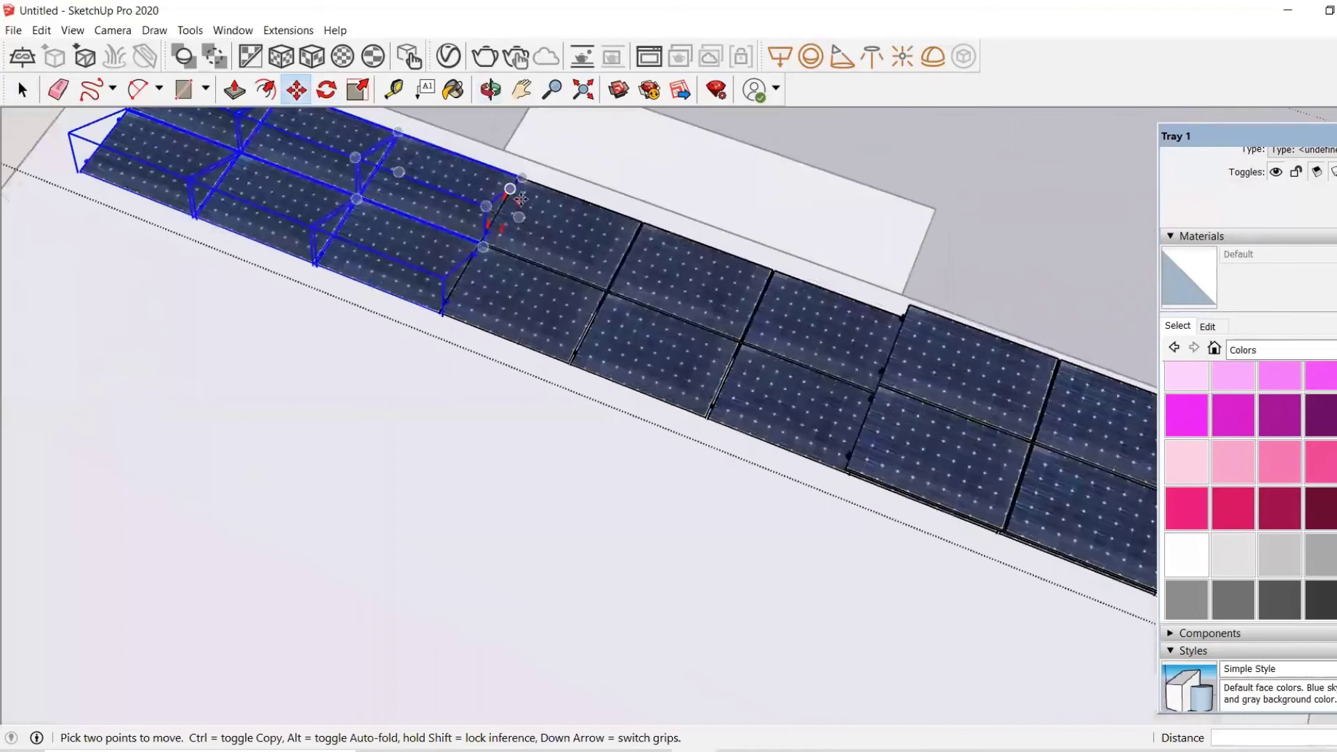
scroll(518, 194, up, 2)
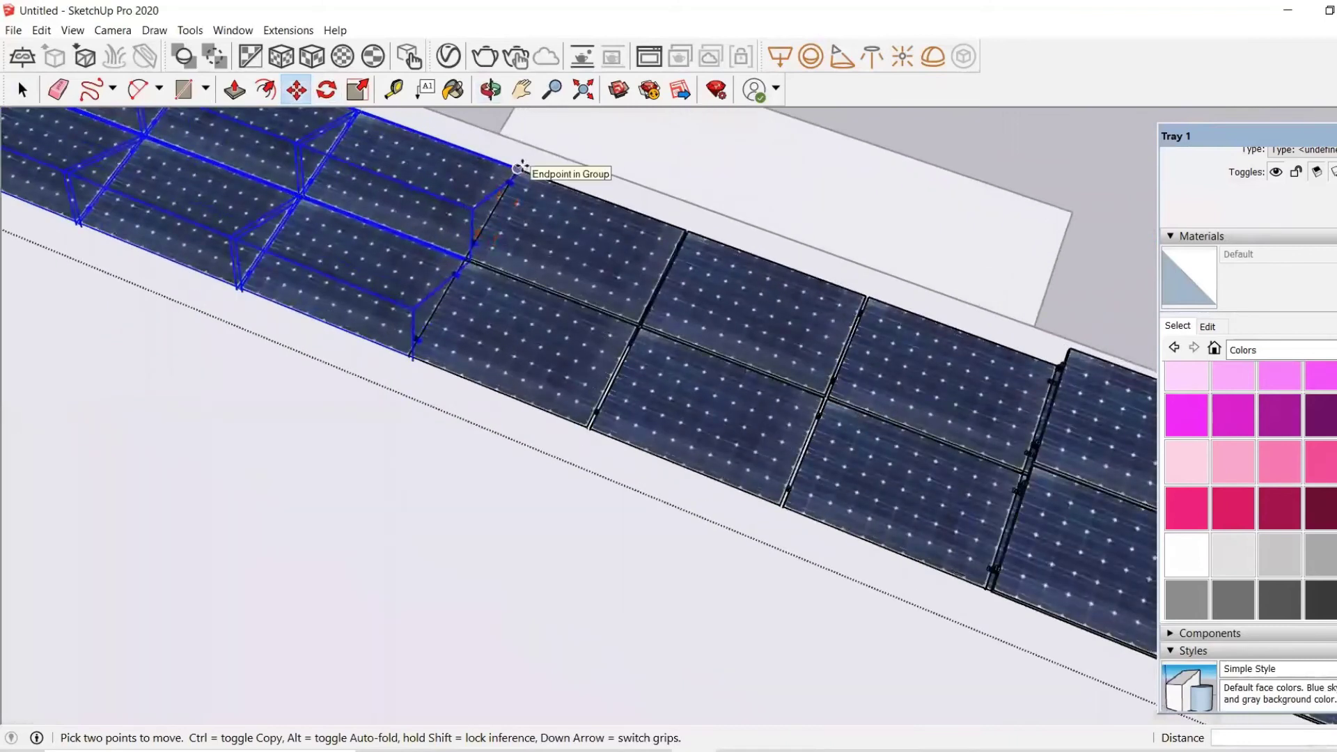
key(ctrl)
click(509, 179)
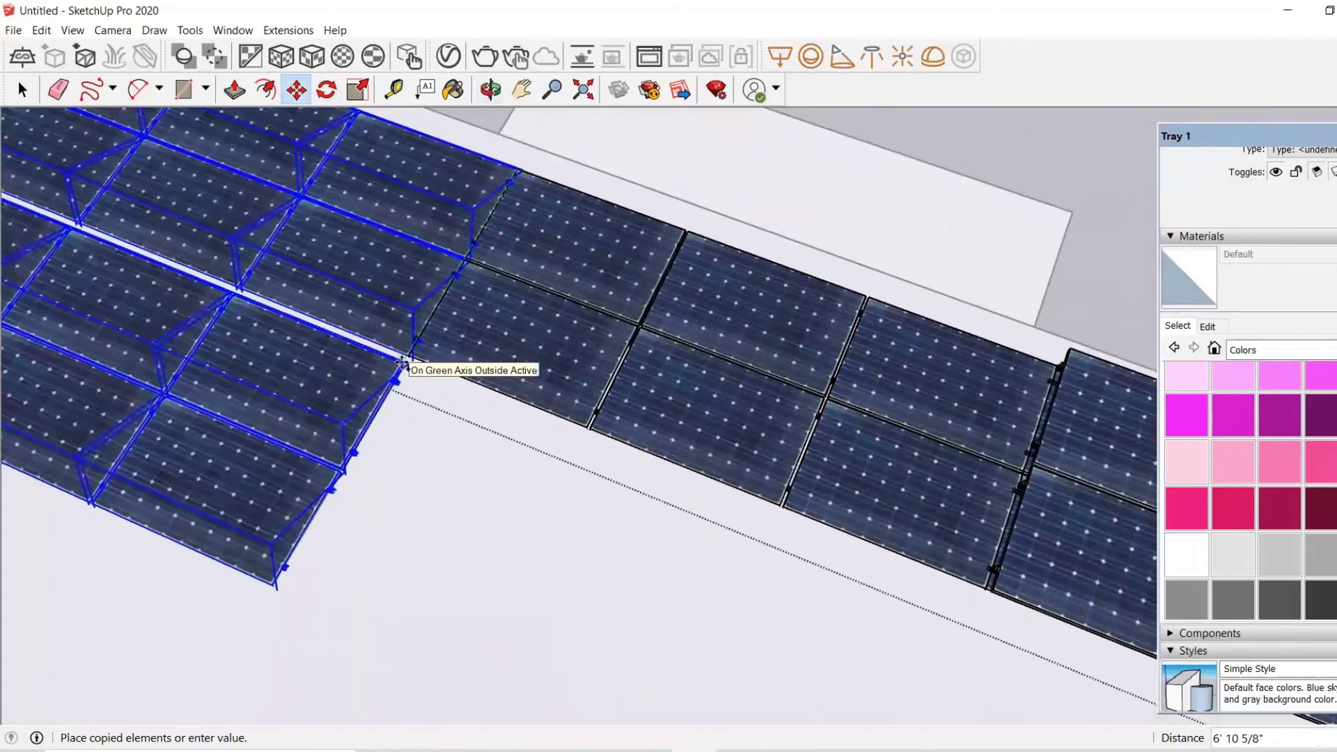
key(Escape)
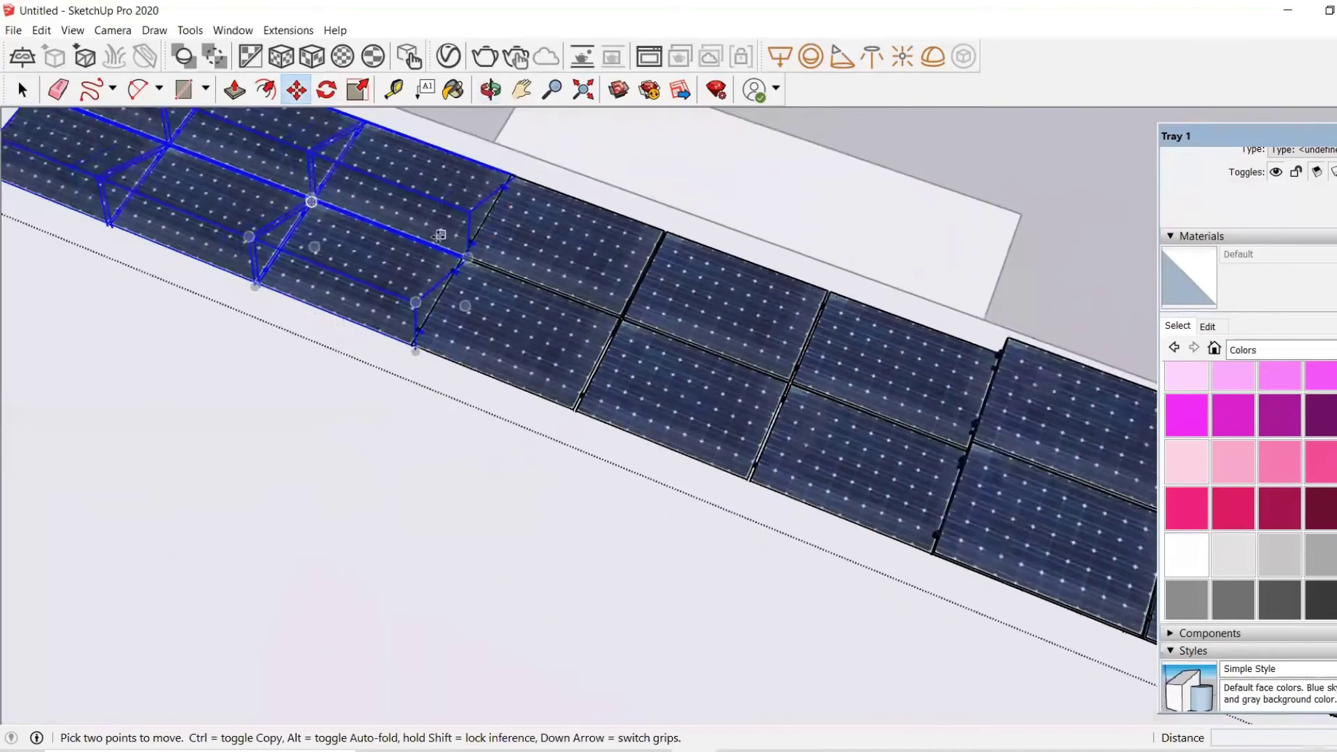
middle_drag(471, 289, 521, 307)
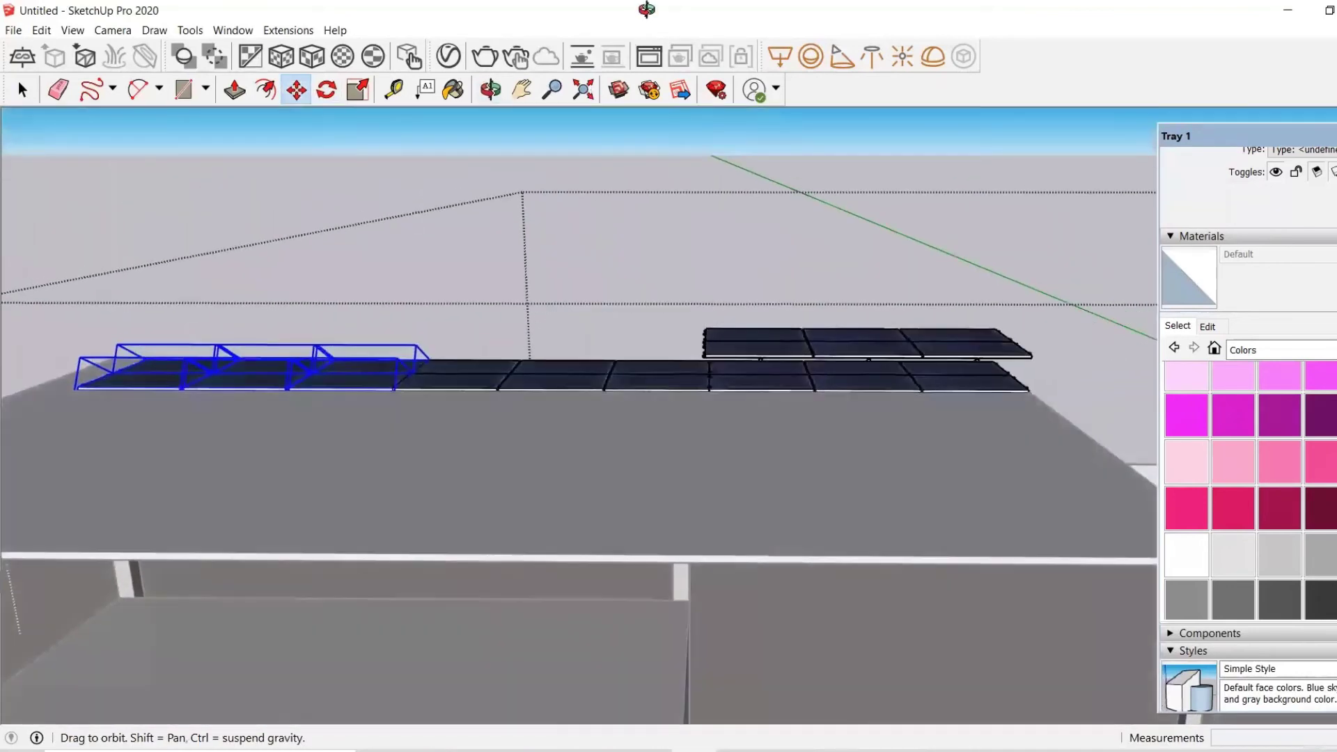
Orbit to a low side view and window-select the panel rows on the canopy.
middle_drag(519, 308, 663, 9)
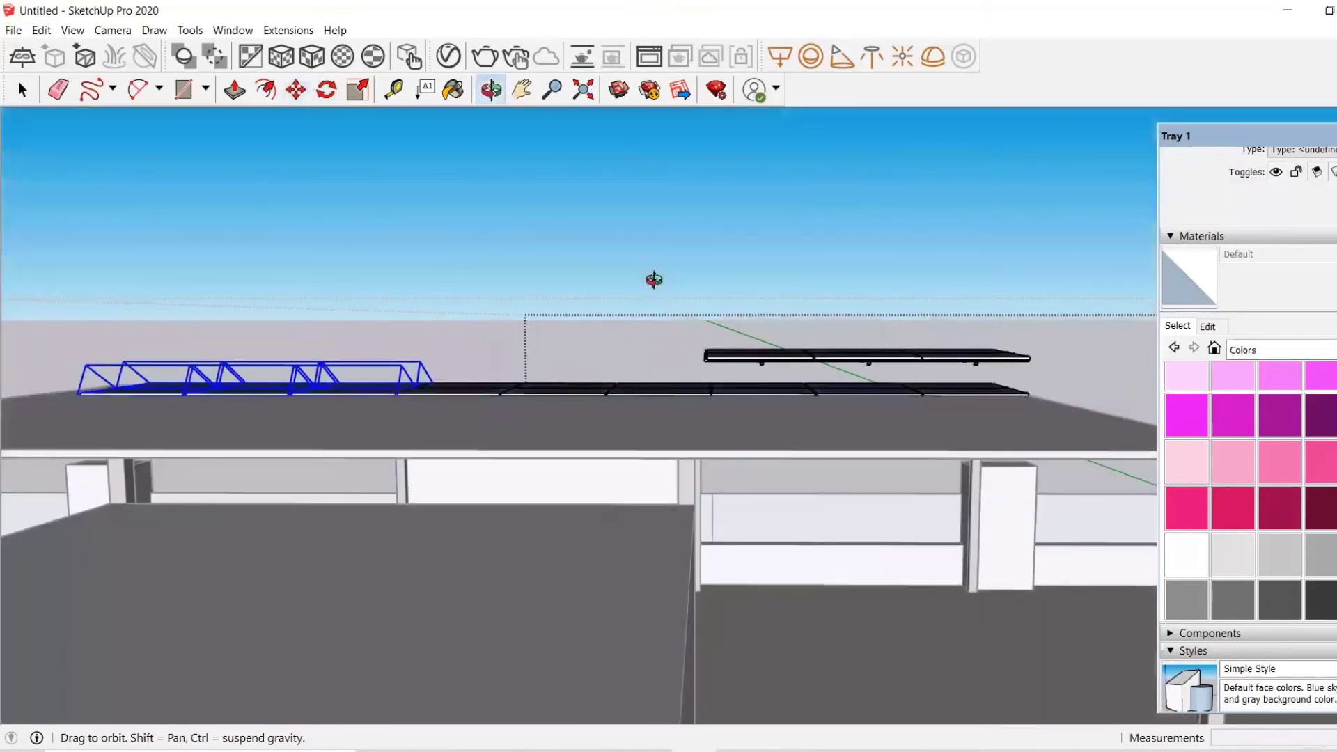
middle_drag(668, 319, 654, 307)
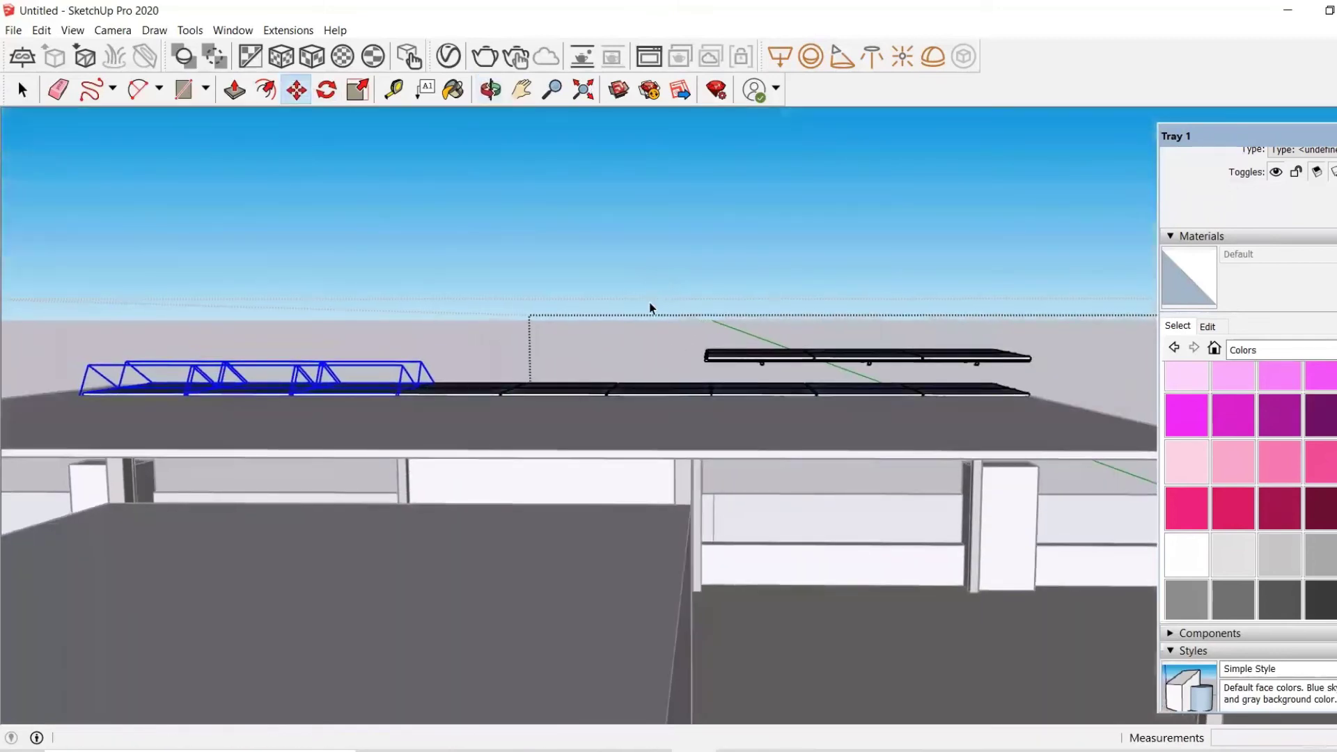
key(space)
drag(740, 387, 1090, 375)
mouse_move(1089, 375)
middle_down()
mouse_move(588, 662)
mouse_move(469, 358)
mouse_move(422, 344)
middle_up()
Place two copies of the canopy panel rows sideways along the green axis.
key(m)
click(820, 374)
key(ctrl)
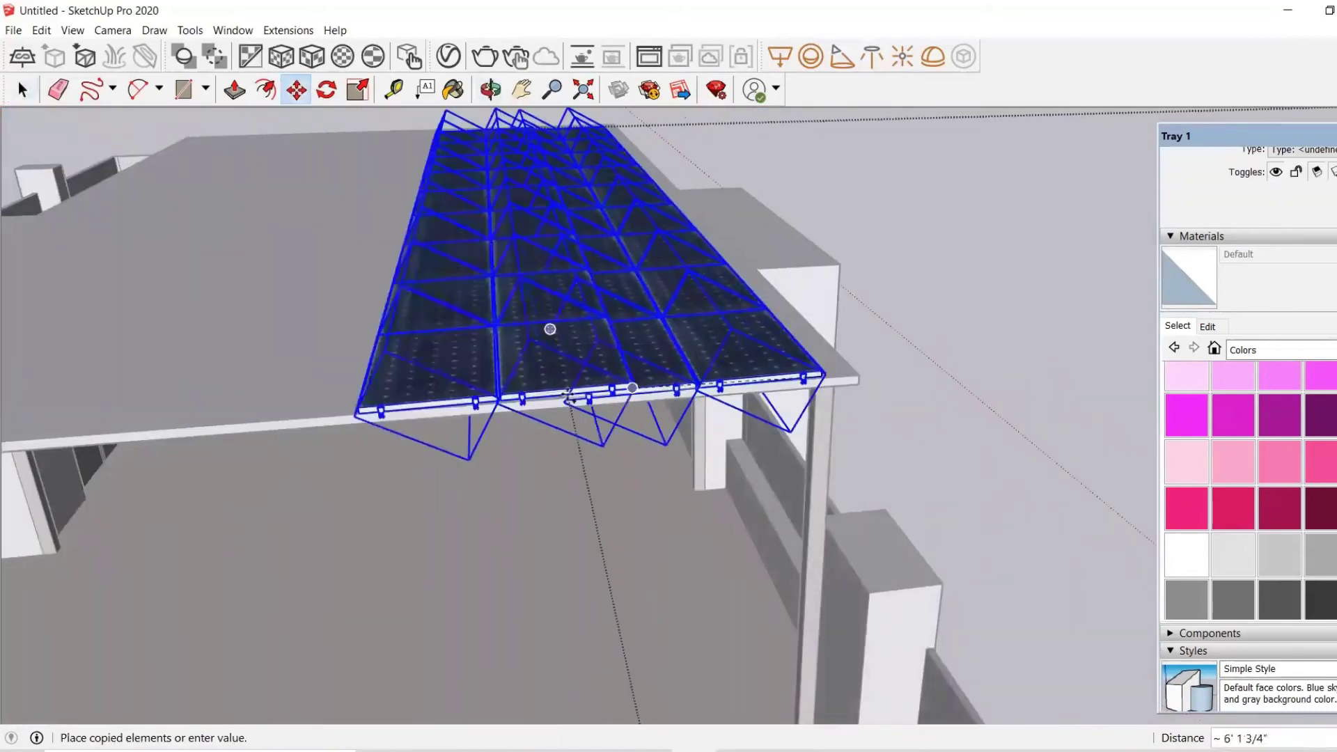
click(262, 337)
scroll(262, 337, down, 2)
click(559, 337)
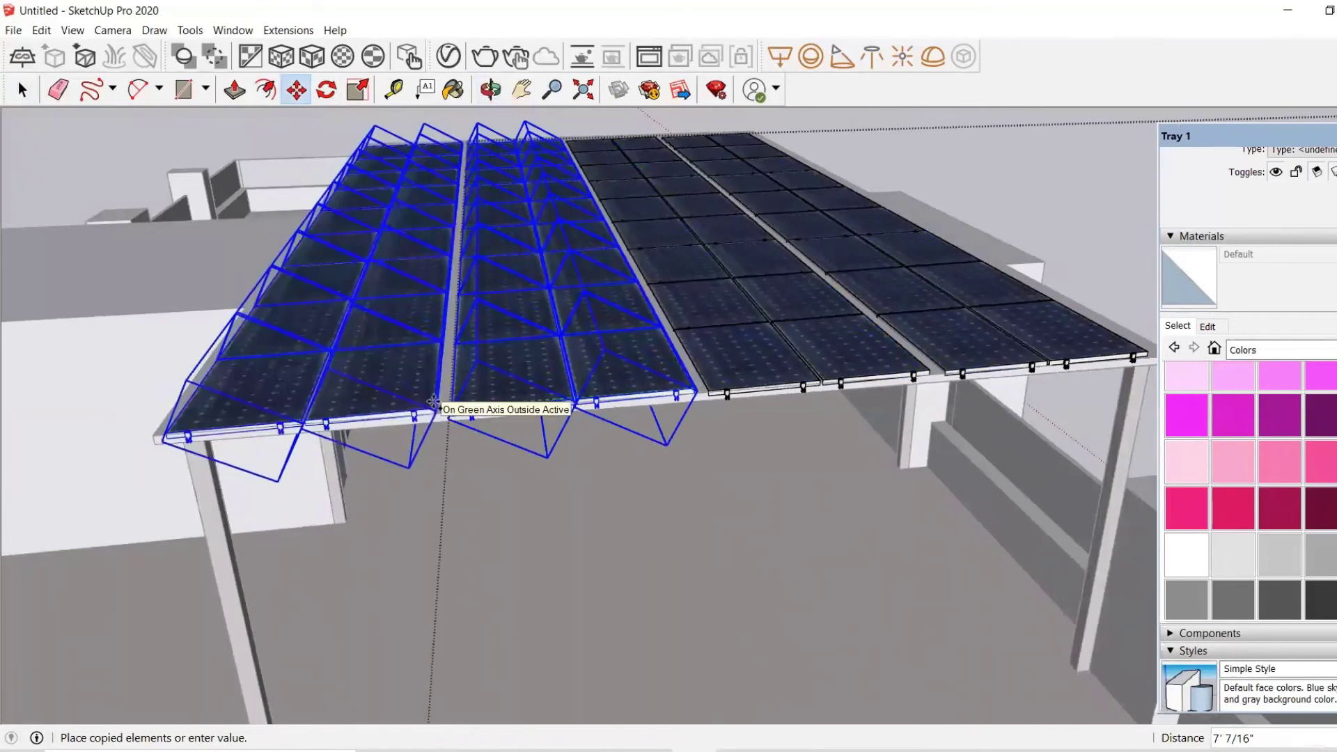
click(433, 403)
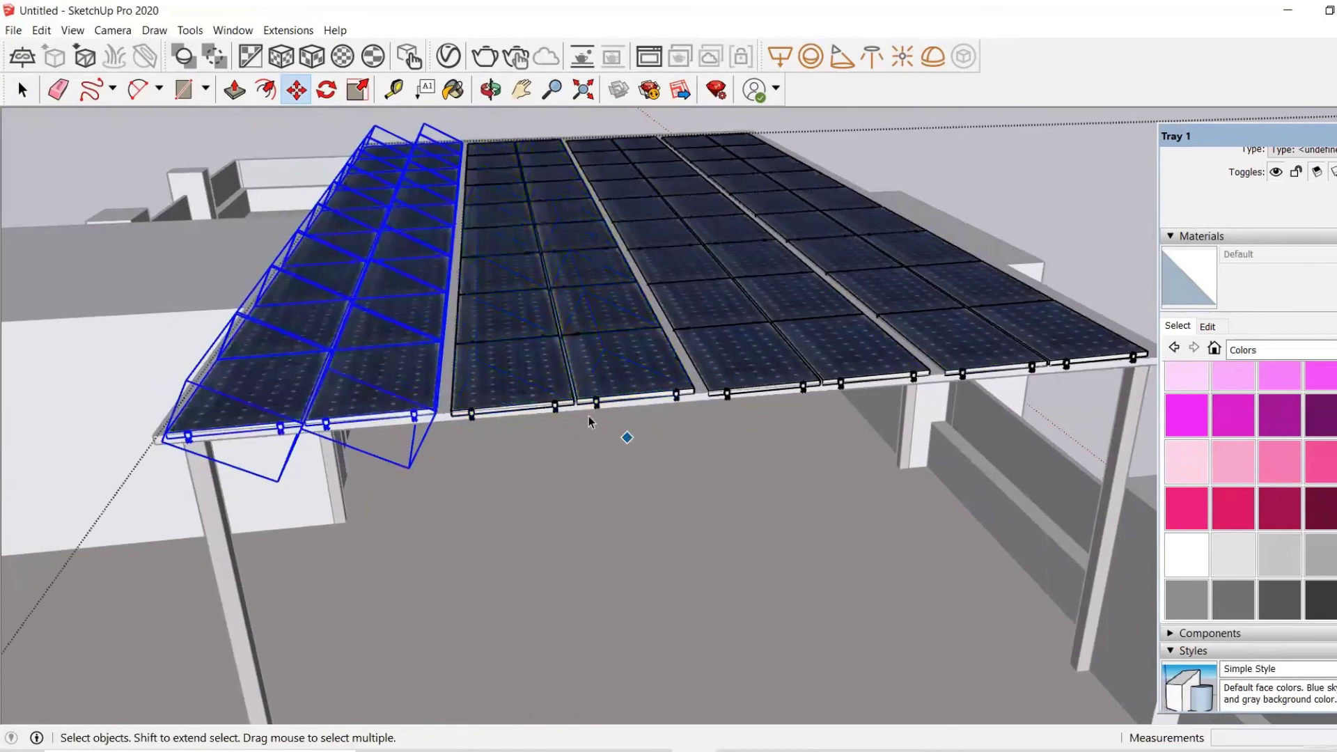
scroll(589, 421, down, 3)
scroll(484, 467, down, 3)
Orbit to the panel grid and start moving it left from a corner, about 2' 3".
mouse_move(484, 467)
middle_down()
mouse_move(863, 553)
mouse_move(695, 446)
mouse_move(911, 591)
mouse_move(985, 374)
middle_up()
scroll(693, 445, down, 2)
scroll(651, 432, down, 2)
scroll(350, 275, up, 5)
key(m)
scroll(890, 454, up, 2)
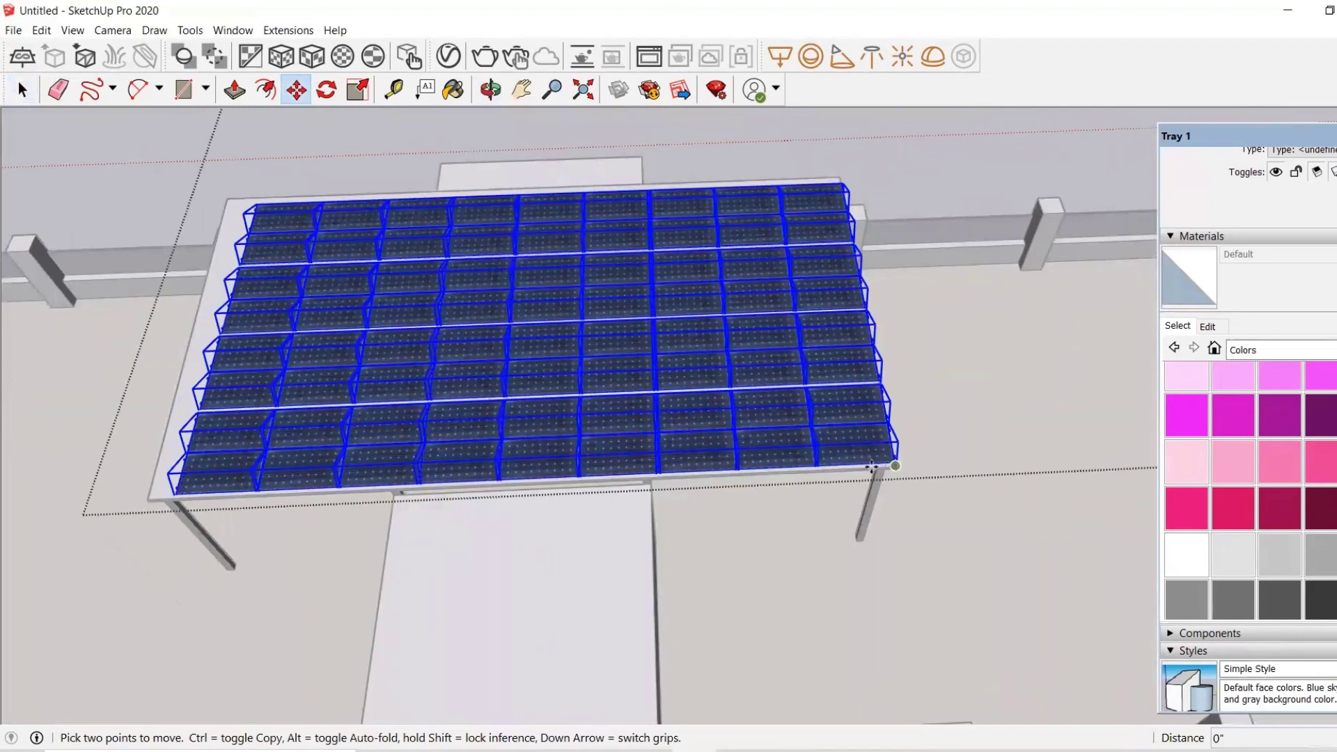
click(874, 467)
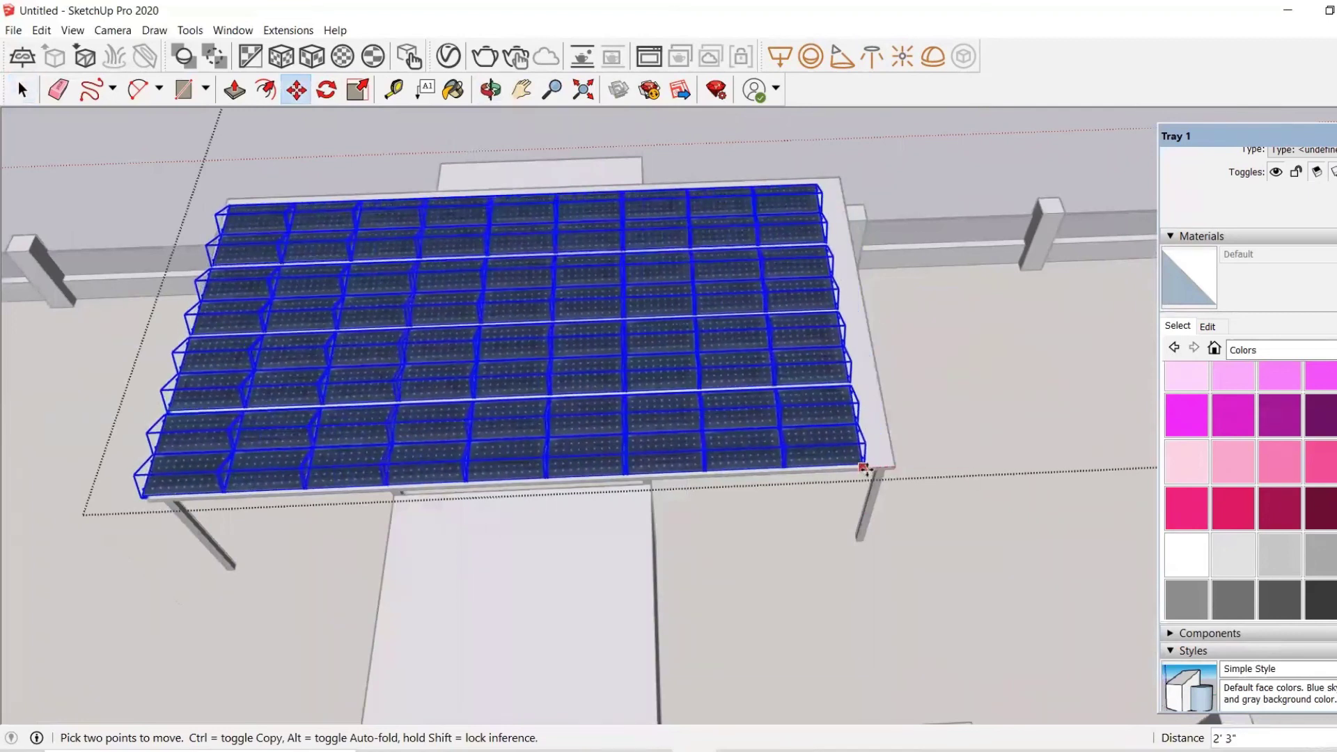